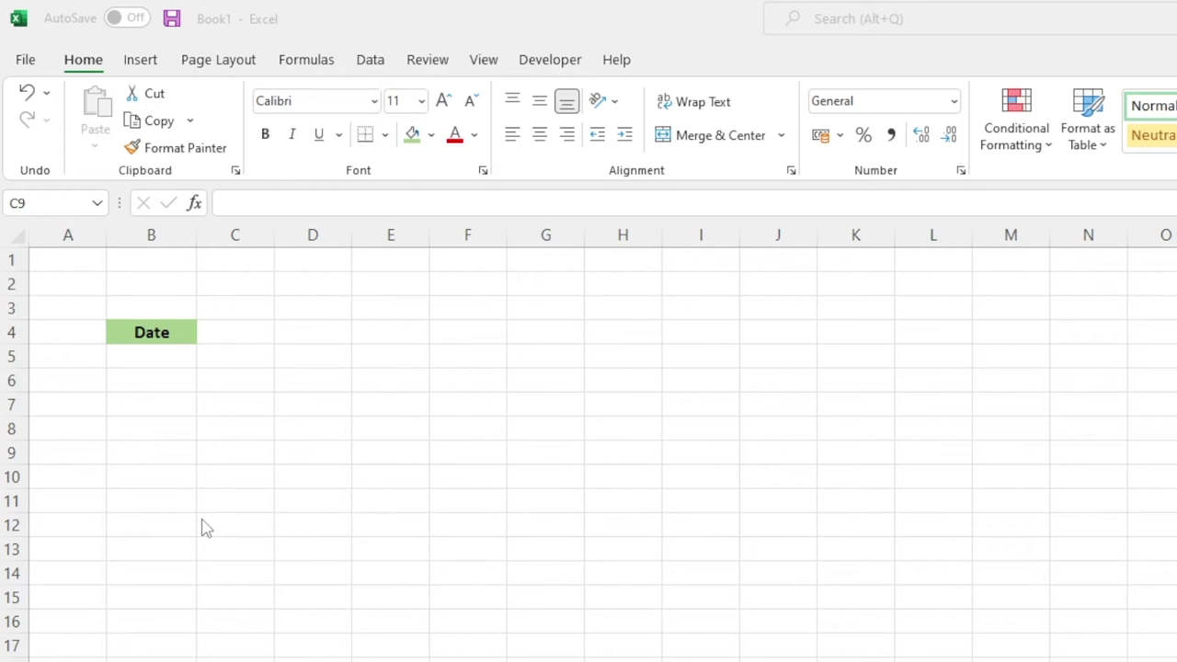
Enter the date 1/1/2022 in cell B5 and widen column B so the full date fits.
click(172, 359)
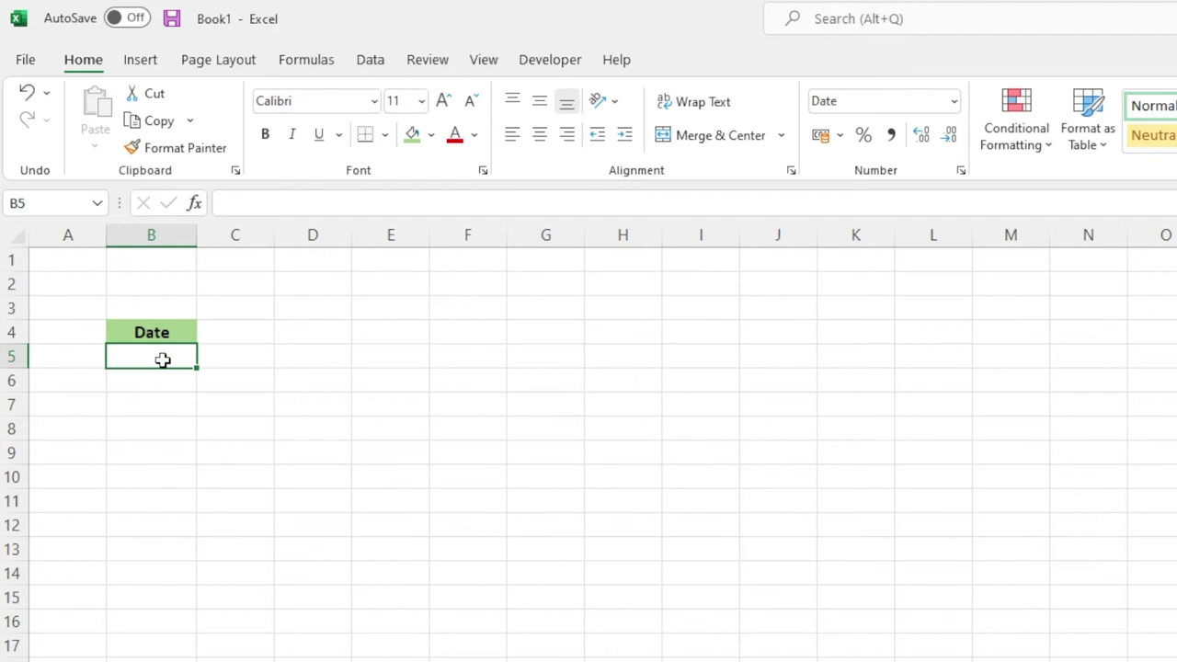
text(1/1)
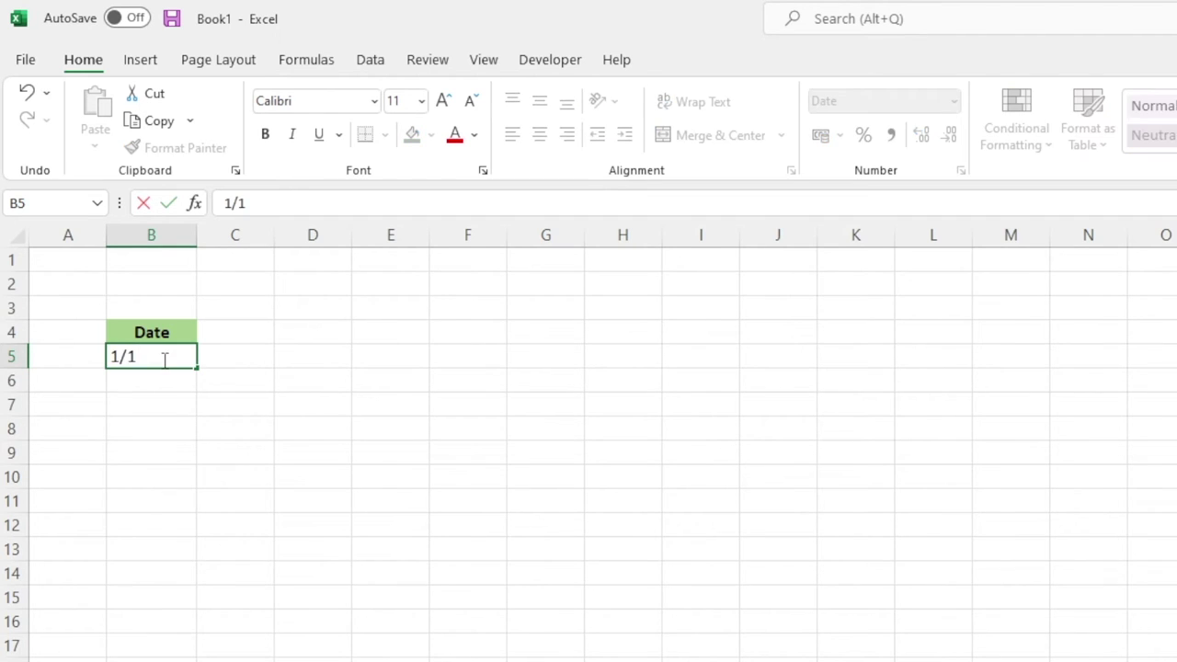
text(/20202)
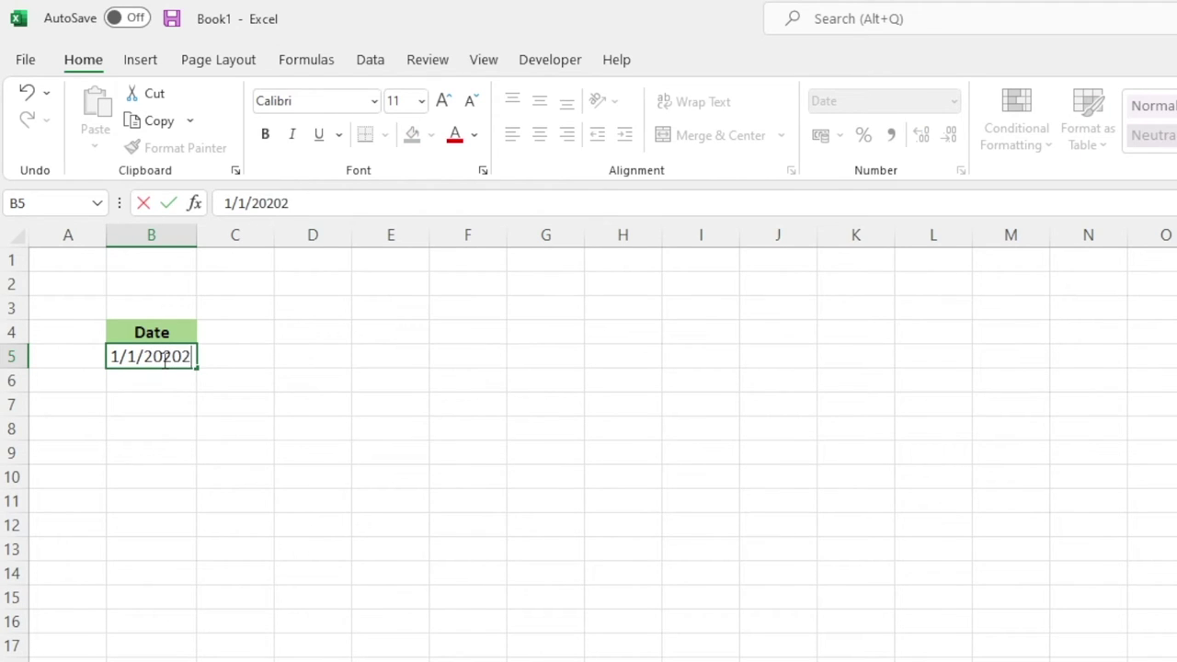
key(BackSpace)
key(Return)
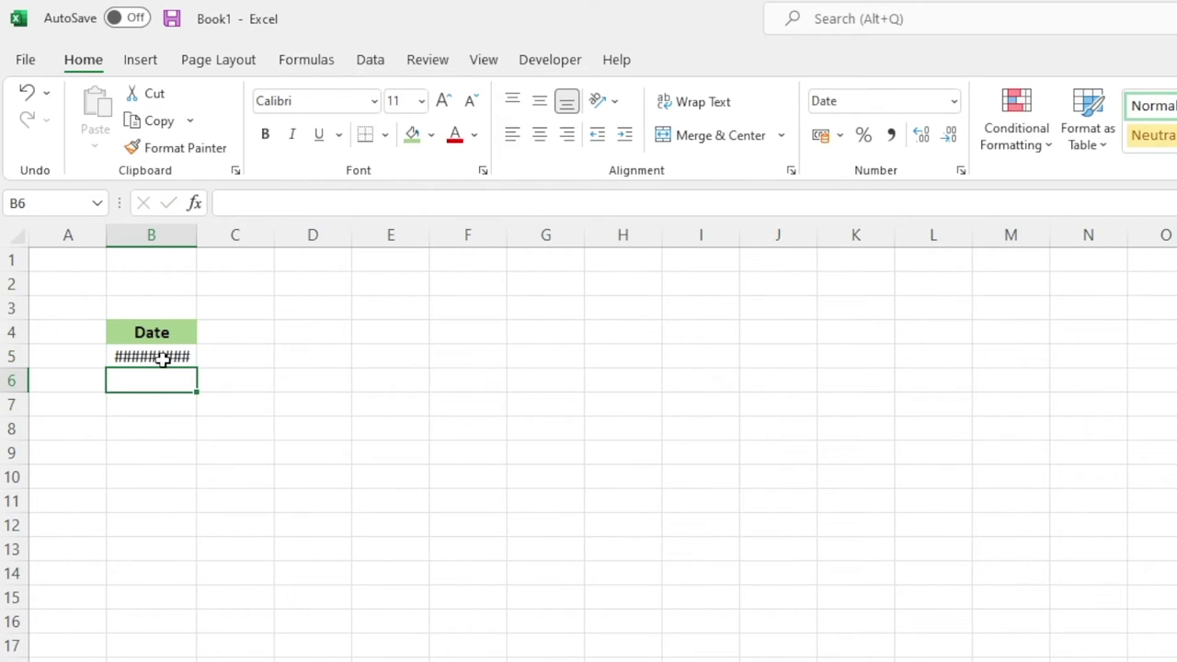
drag(195, 235, 207, 237)
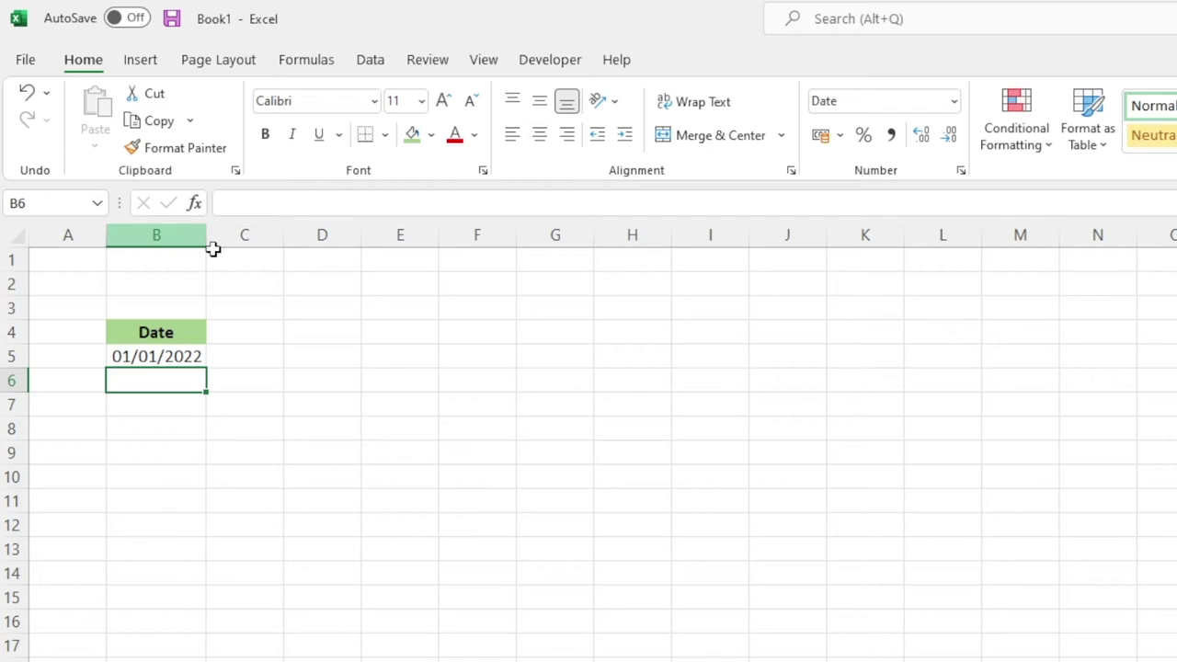
Fill the daily date series from cell B5 down to B9.
click(200, 355)
drag(206, 367, 207, 474)
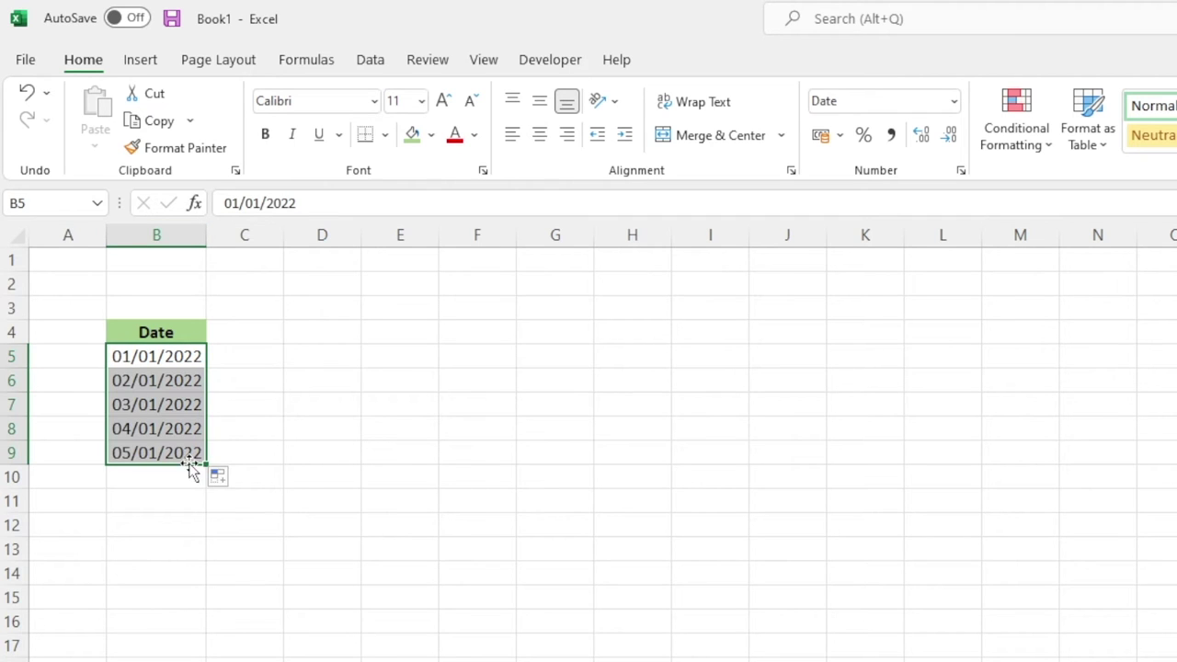
click(191, 473)
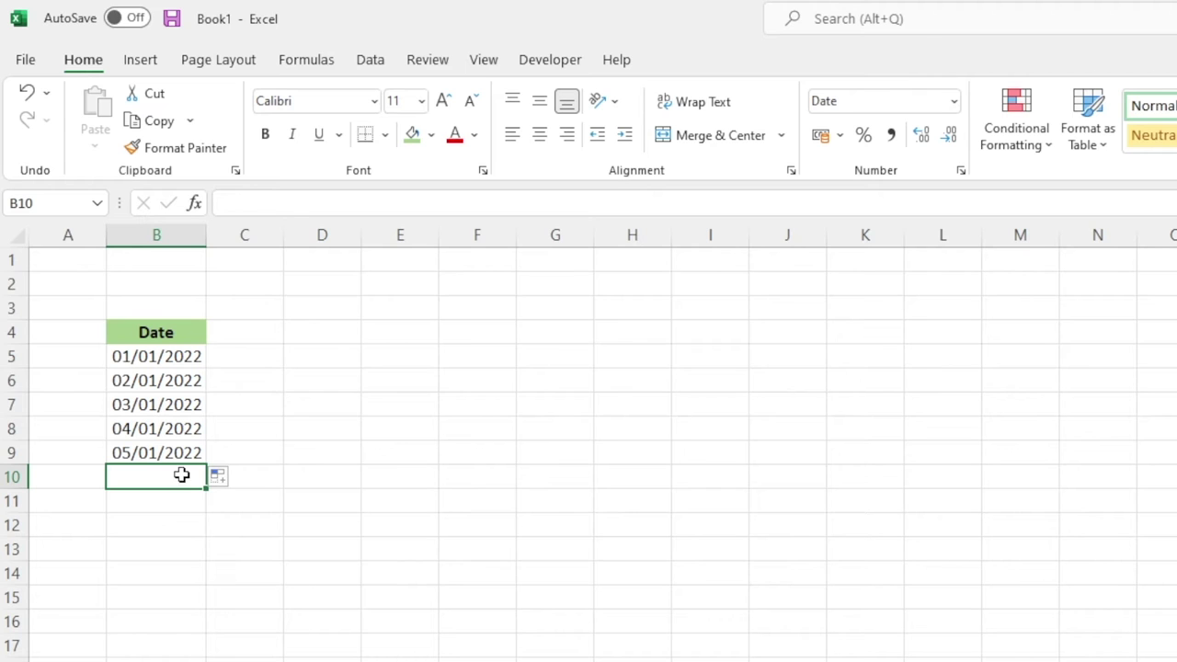
Clear the filled dates in cells B6:B9, keeping the starting date in B5.
drag(188, 455, 181, 379)
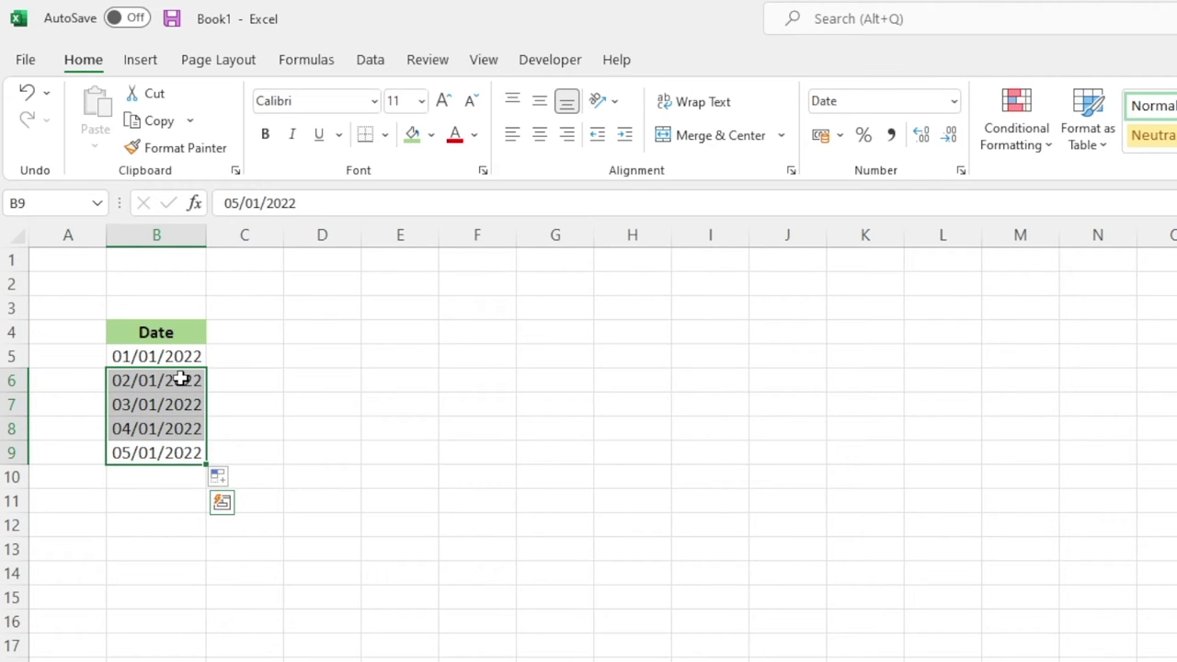
key(Delete)
click(180, 378)
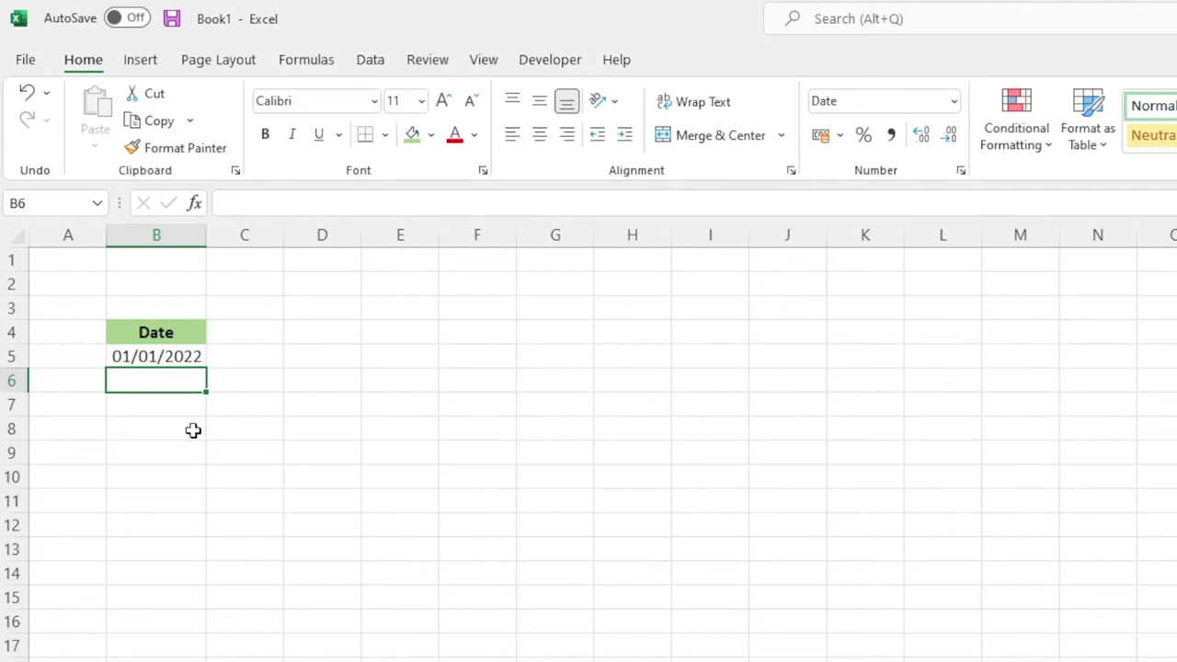
Fill the daily date series from B5 down to B13 and clear the whole range B5:B13.
click(195, 360)
drag(207, 368, 210, 555)
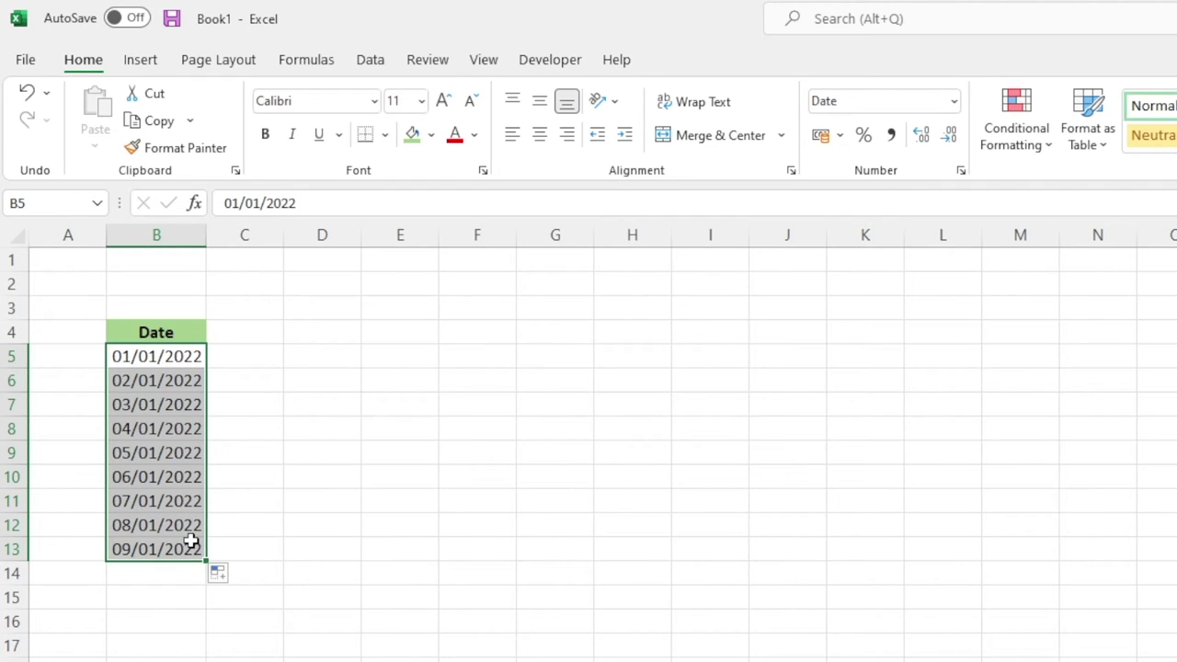
key(Delete)
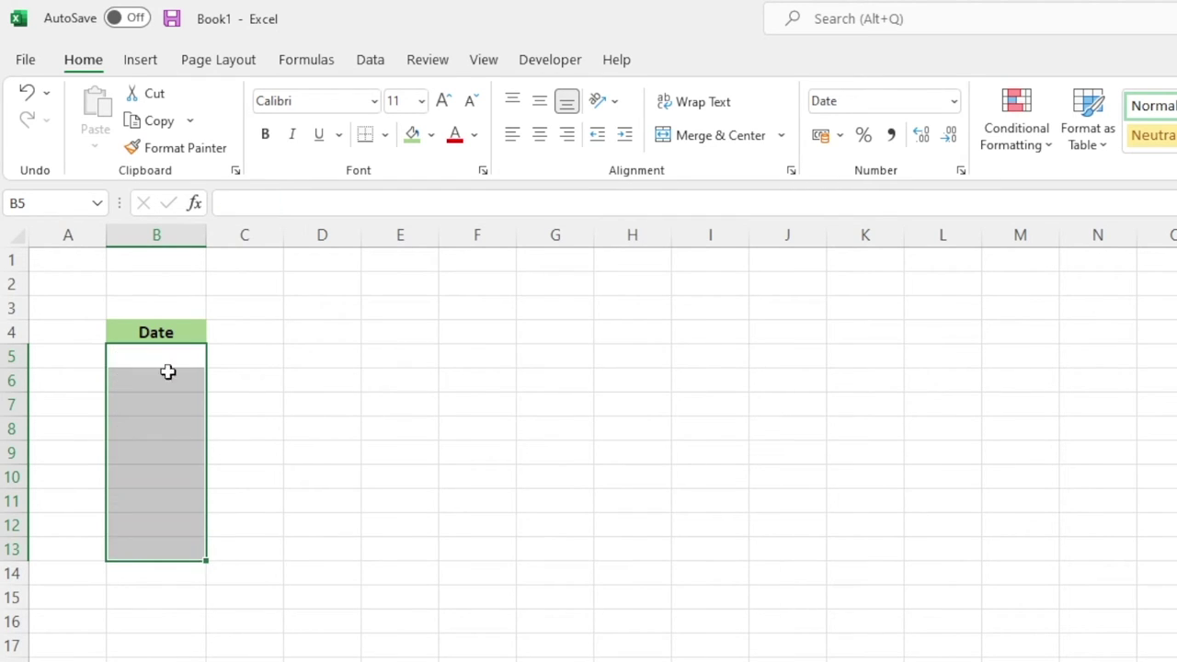
Enter the formula =SEQUENCE(365,1,"1/1/2022") in cell B5 to generate a year of daily dates.
click(164, 359)
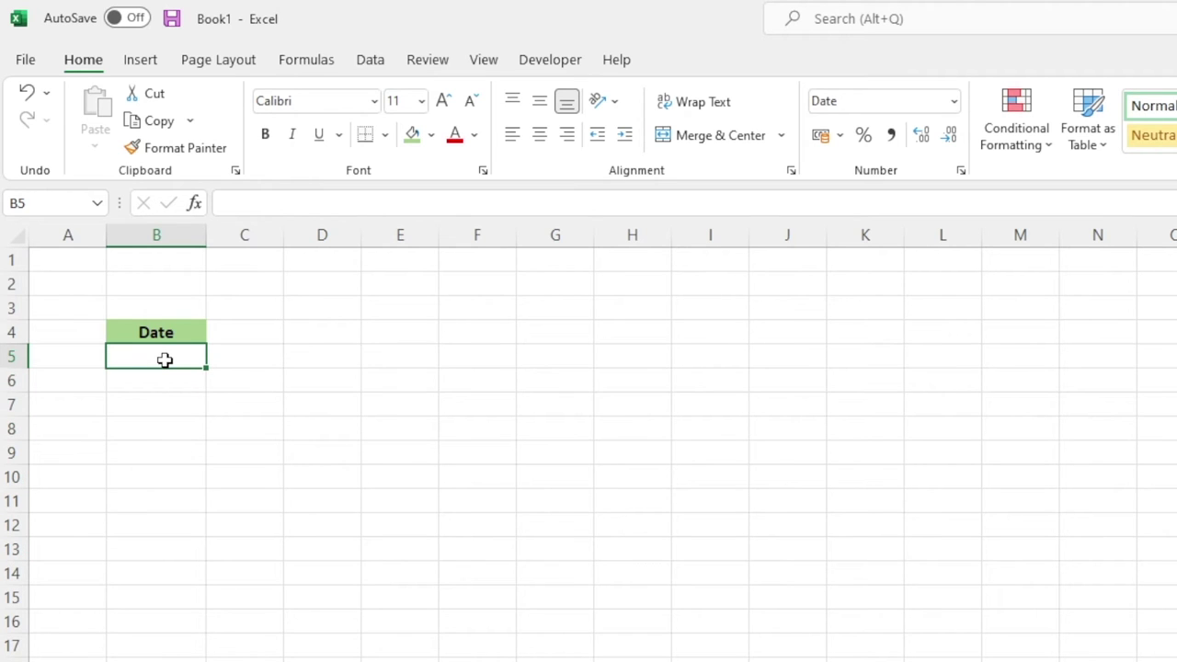
text(=seq)
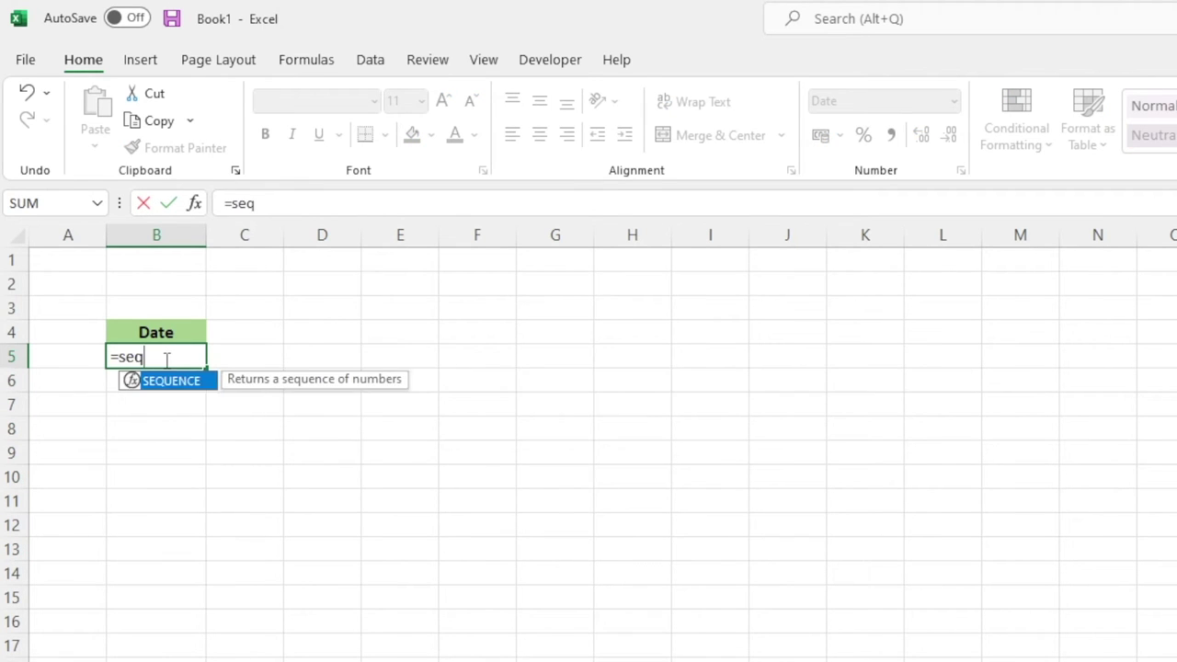
key(Tab)
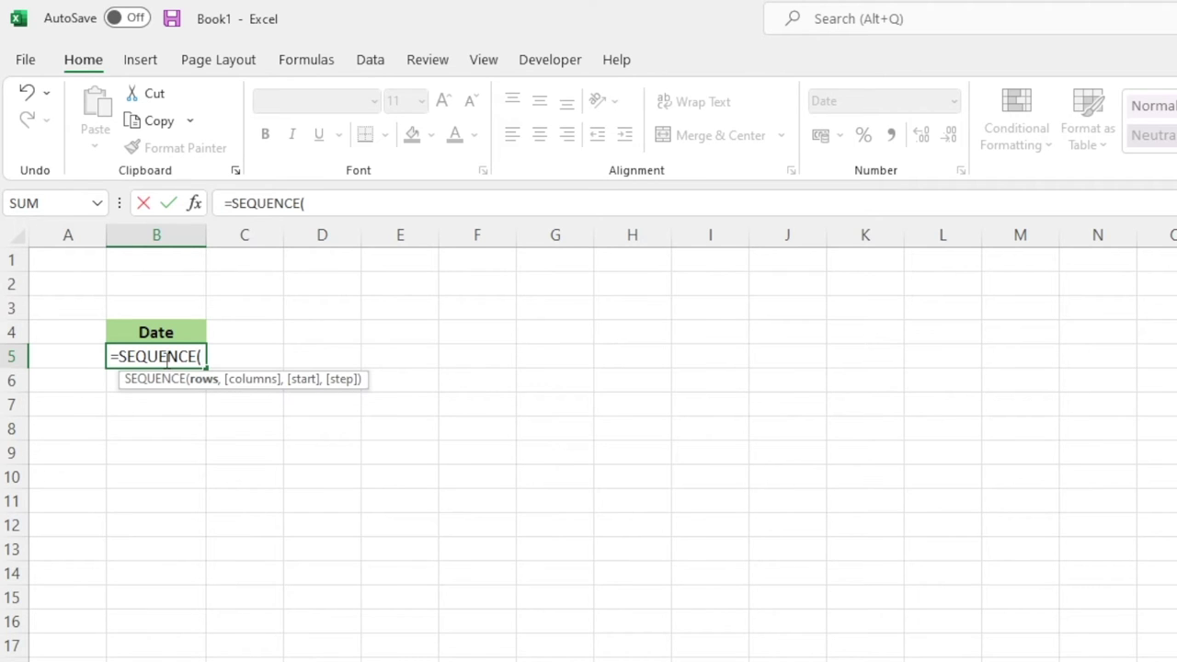
text(365,)
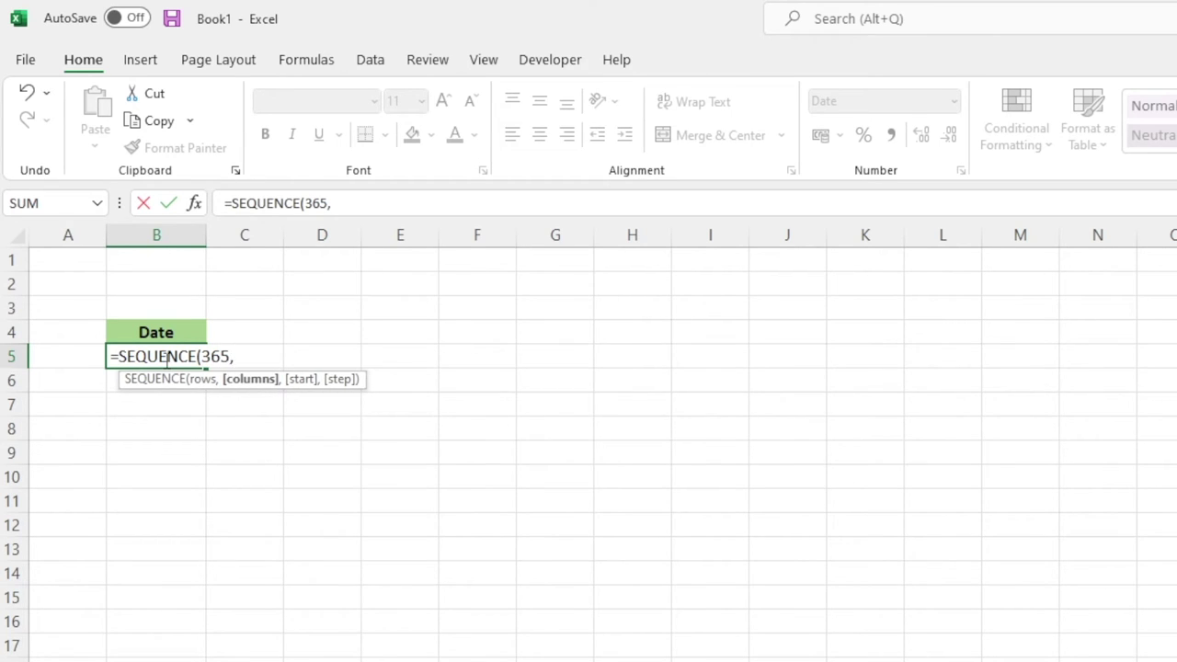
text(1,)
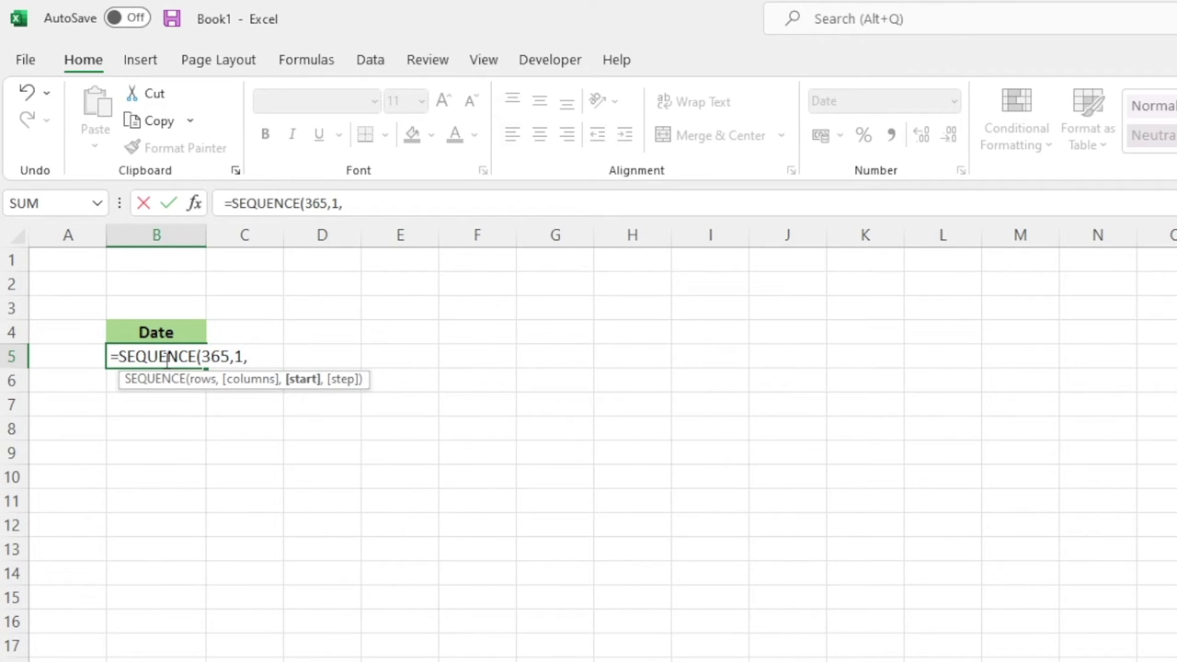
text("1/1/2022")
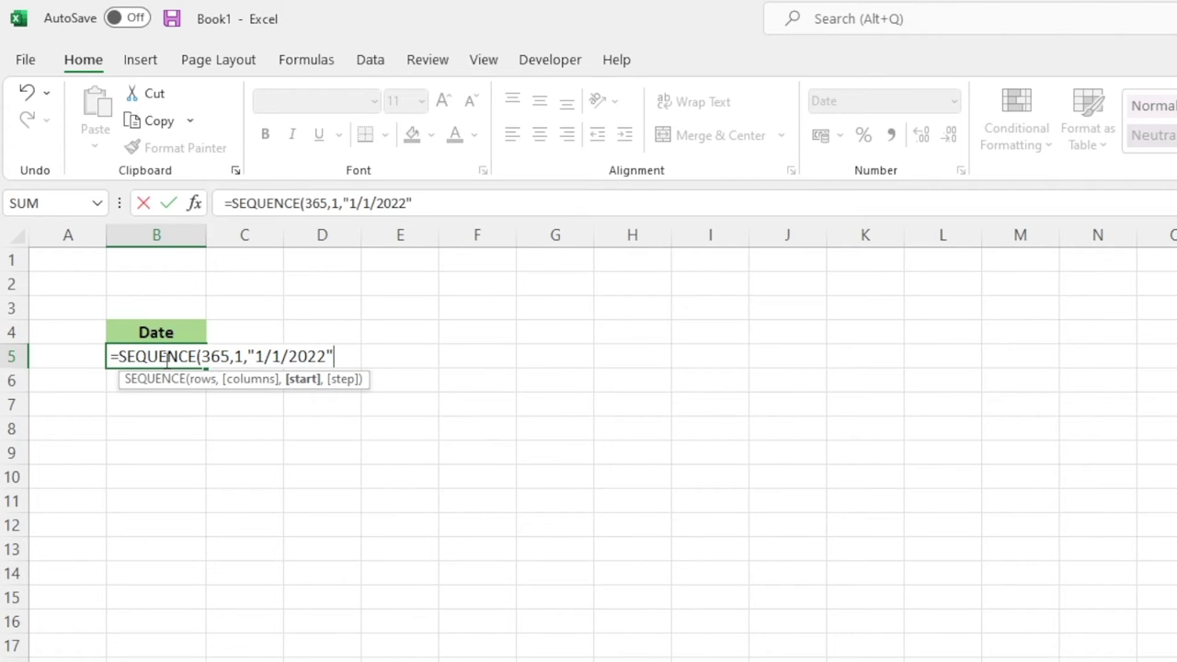
text())
key(Return)
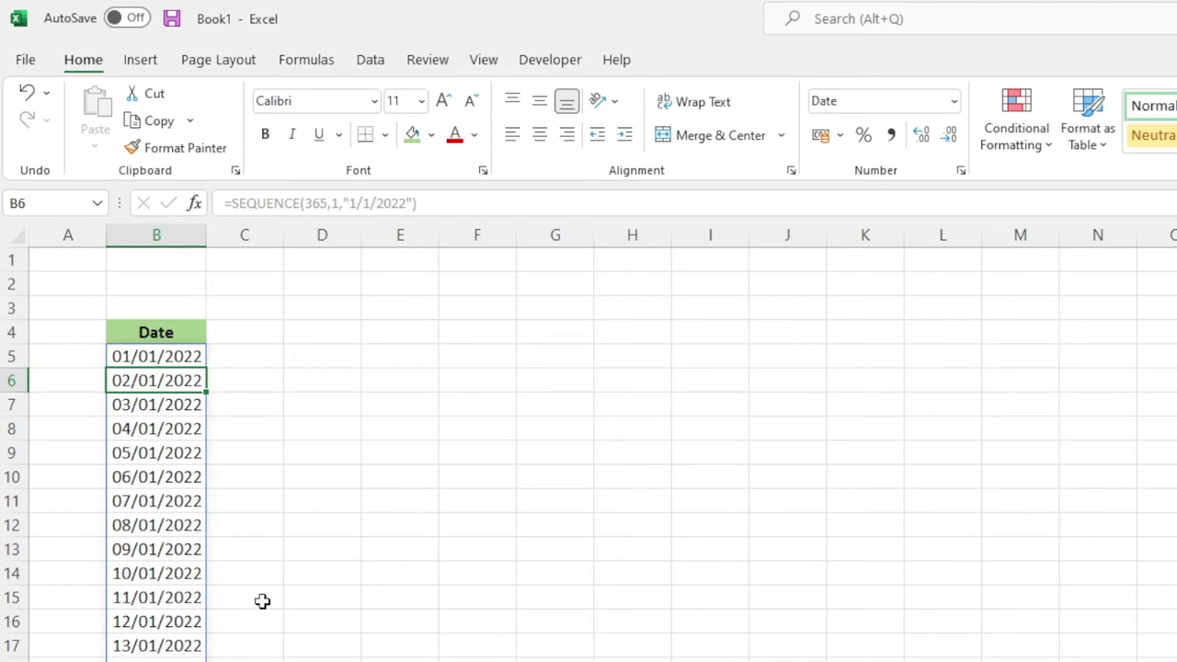
Format the whole of column B as Short Date so the serial numbers from row 57 onward display as dates.
scroll(260, 602, down, 1)
scroll(260, 603, down, 4)
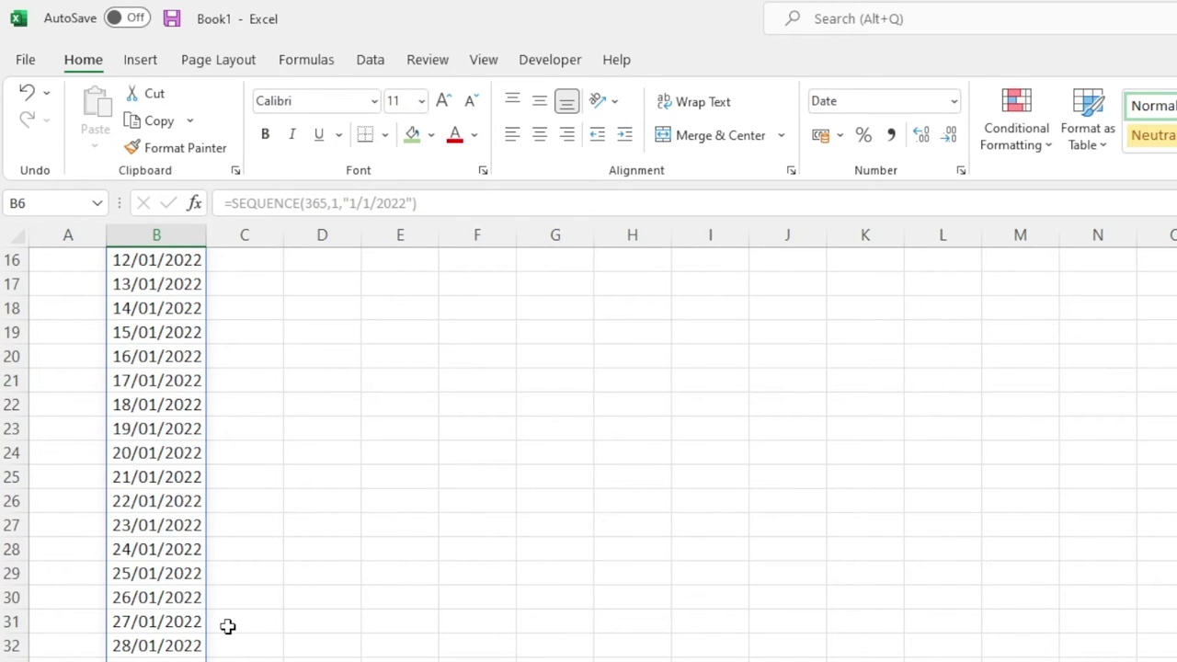
scroll(228, 627, down, 3)
scroll(228, 626, down, 6)
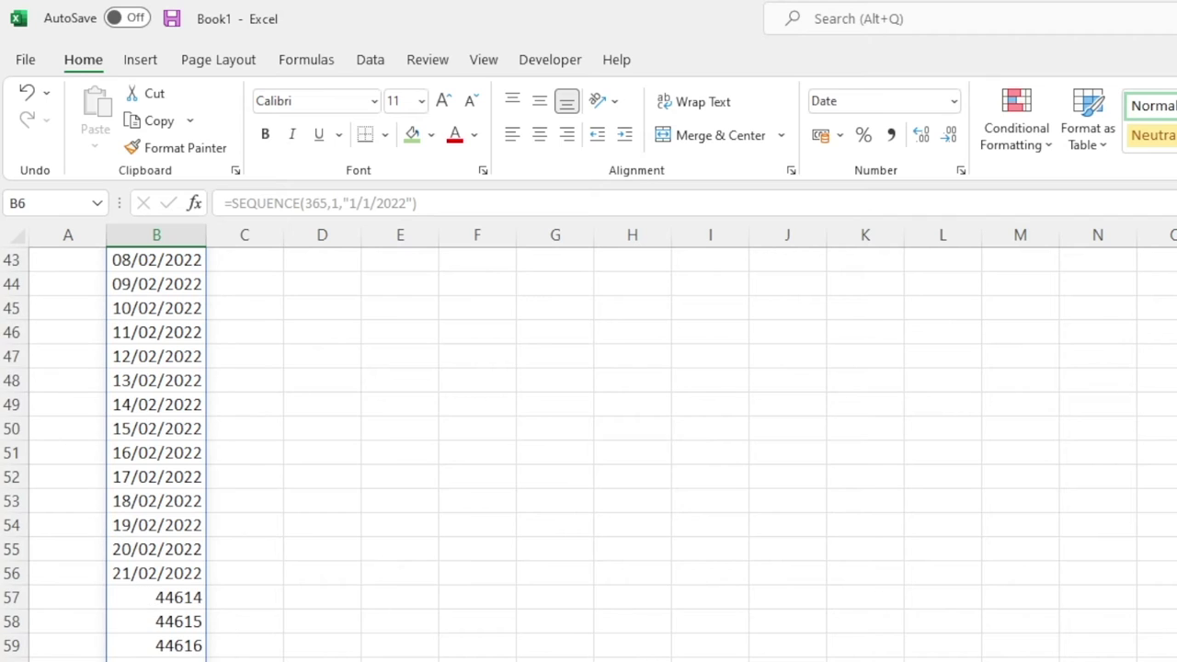
click(178, 603)
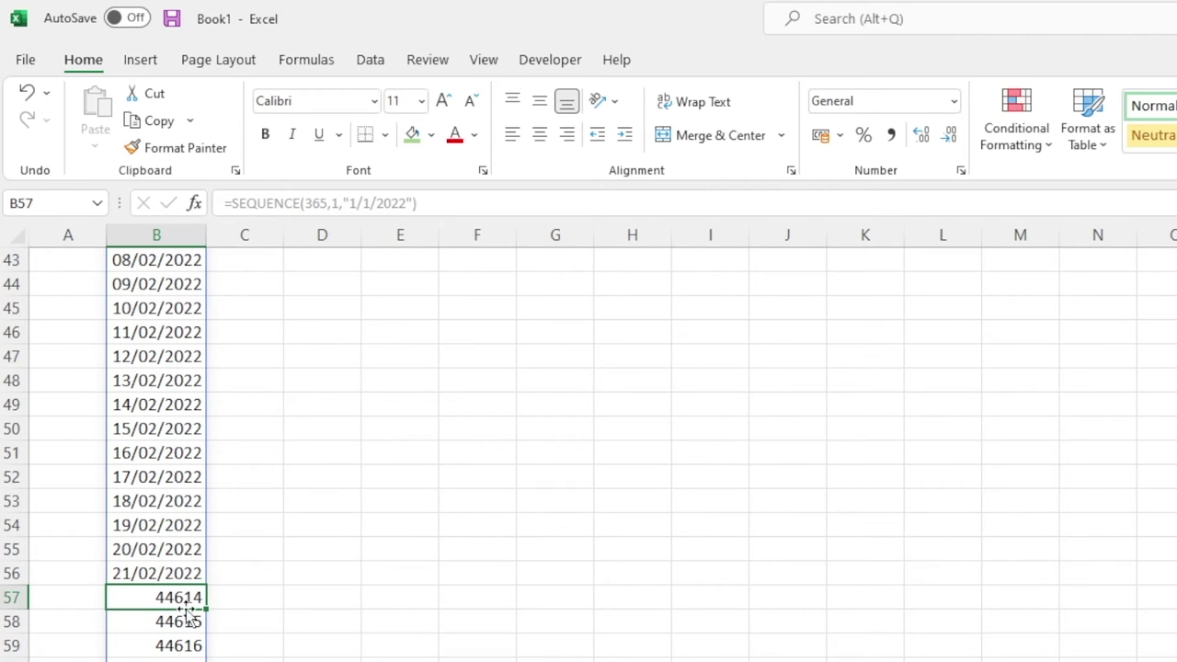
click(174, 235)
click(954, 101)
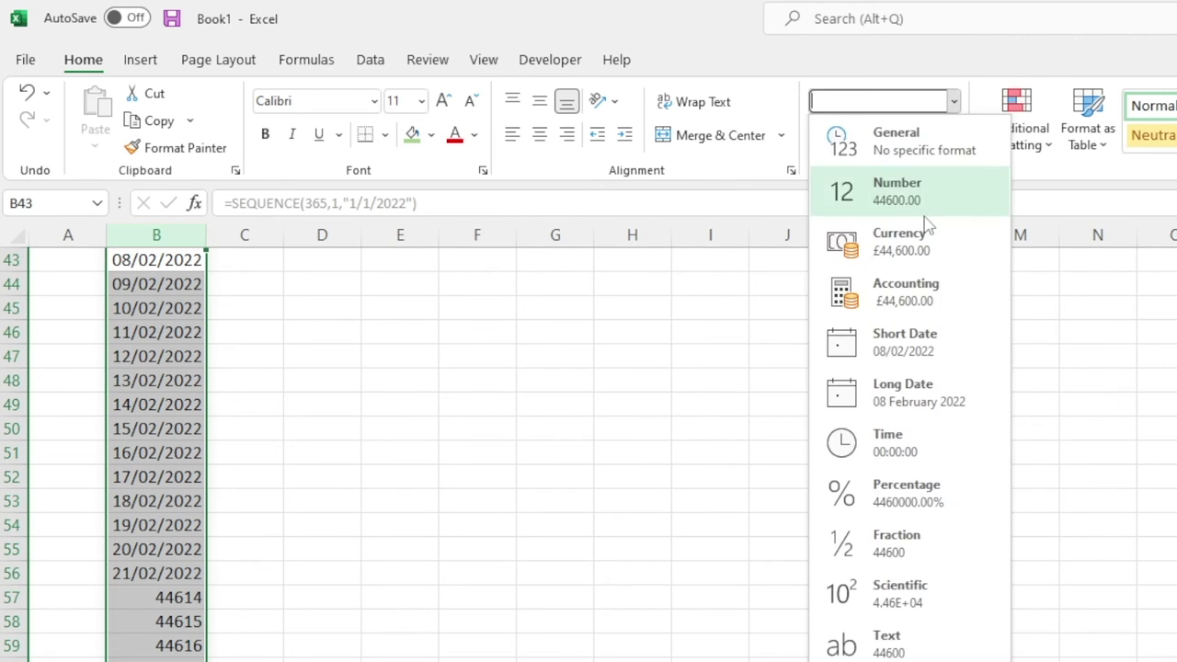
click(919, 355)
click(264, 657)
Change the start date in cell B5's SEQUENCE formula to 1/3/2022.
scroll(266, 651, up, 14)
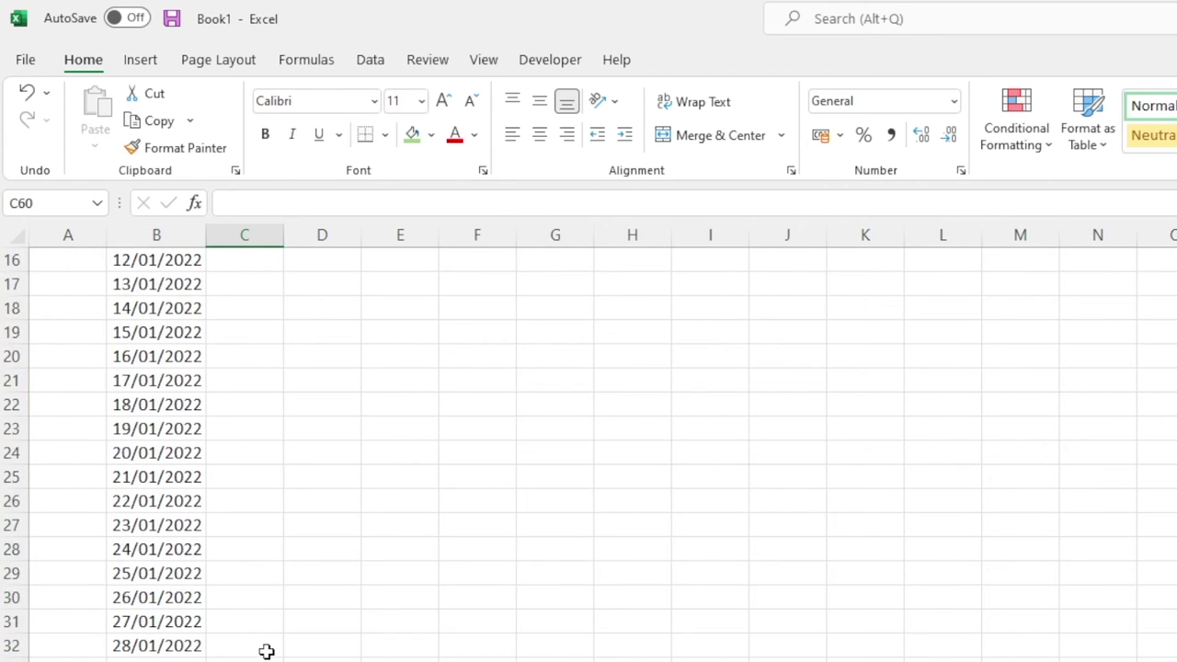
click(168, 356)
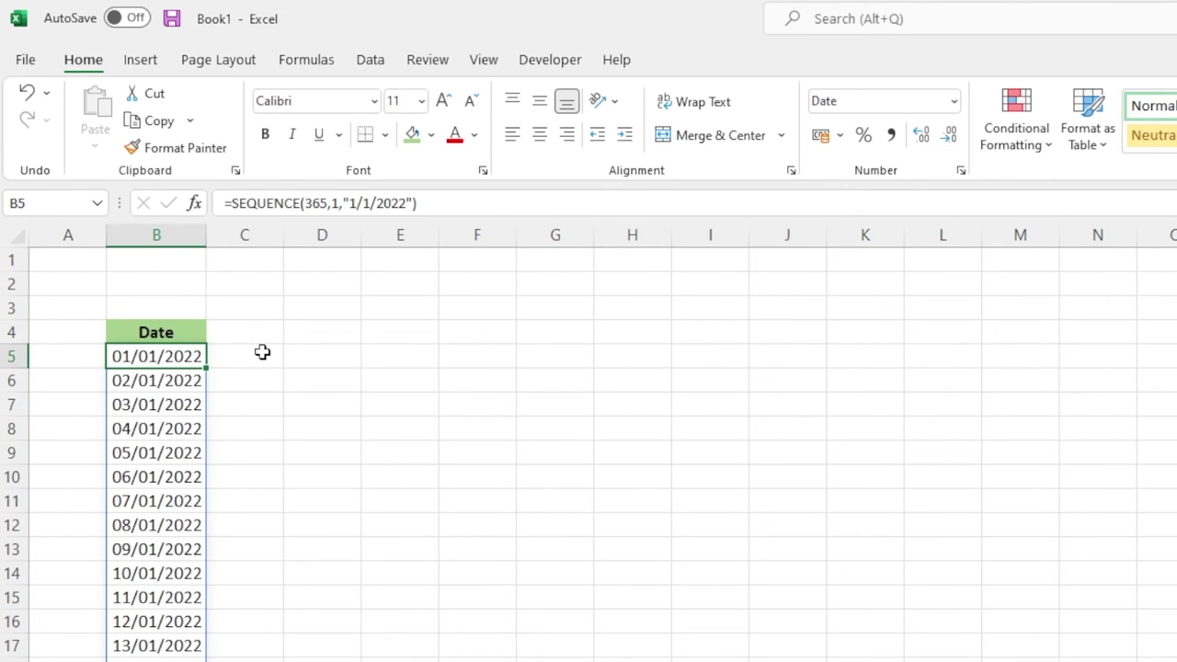
click(358, 203)
drag(361, 203, 369, 202)
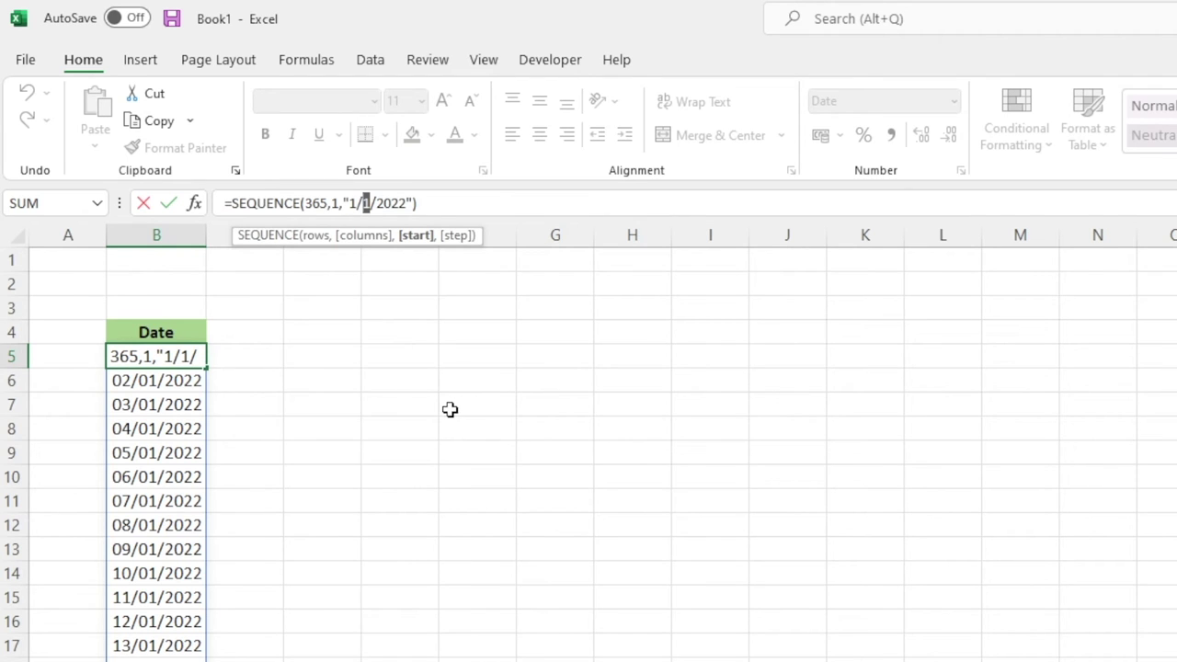
text(3)
key(Return)
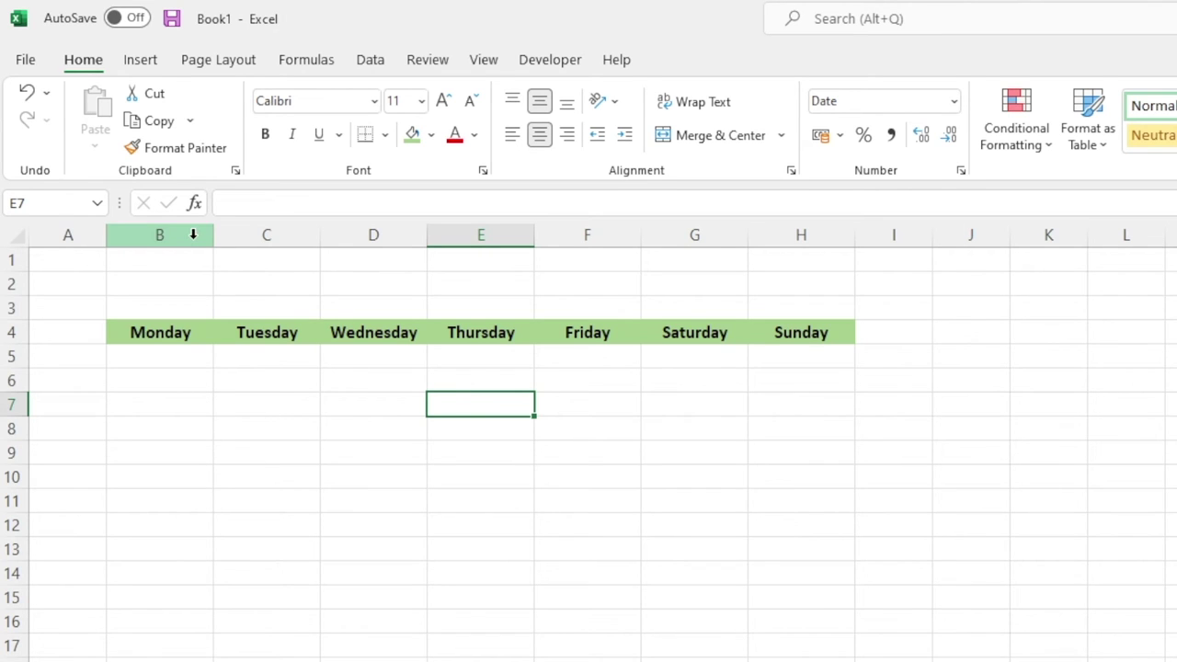
Enter =SEQUENCE(52,7,"1/8/2022") in cell B5 under Monday to fill 52 weeks of dates across the seven weekday columns.
click(166, 359)
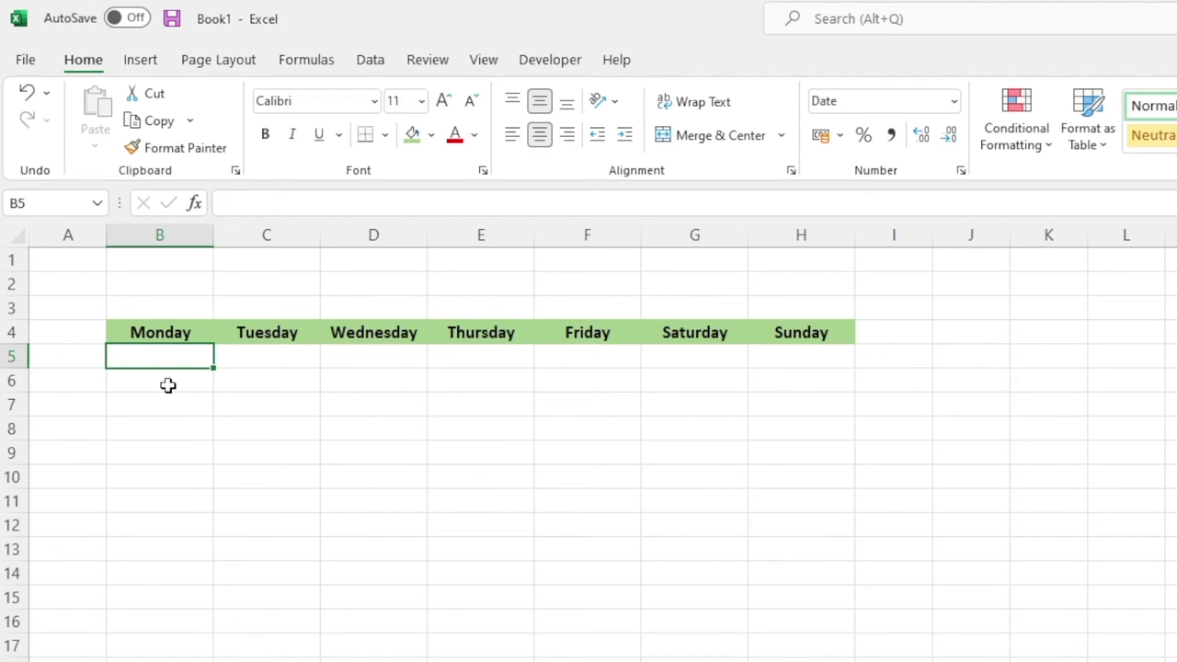
text(=se)
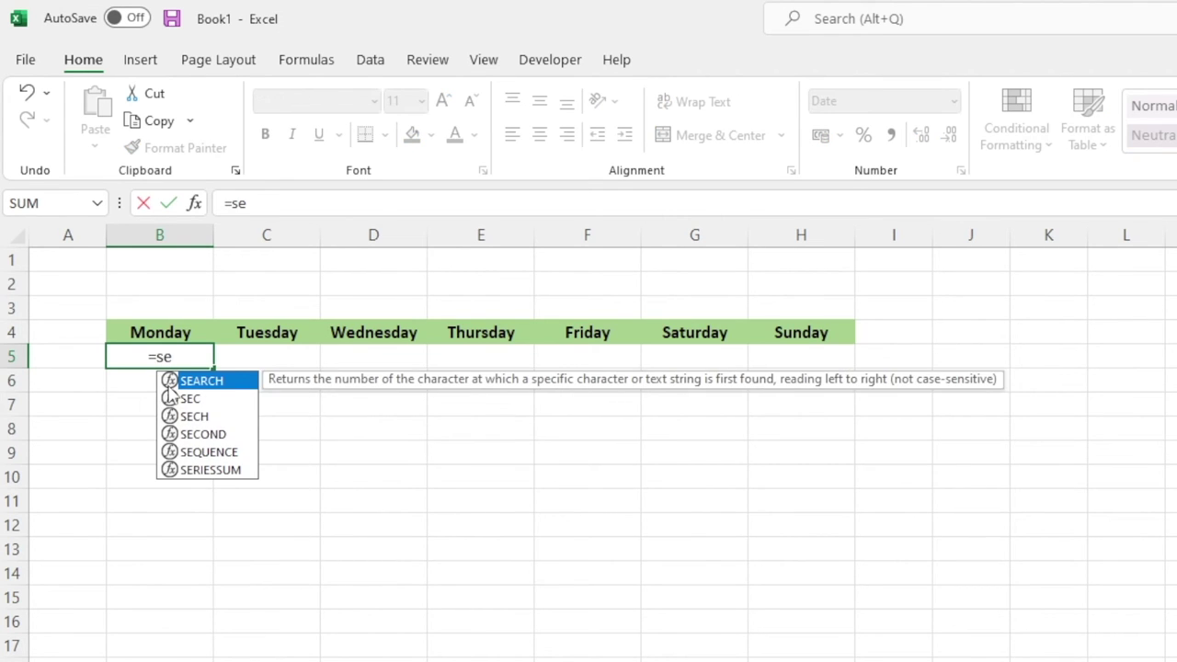
key(Down)
key(Down)
key(Down)
key(Down)
key(Tab)
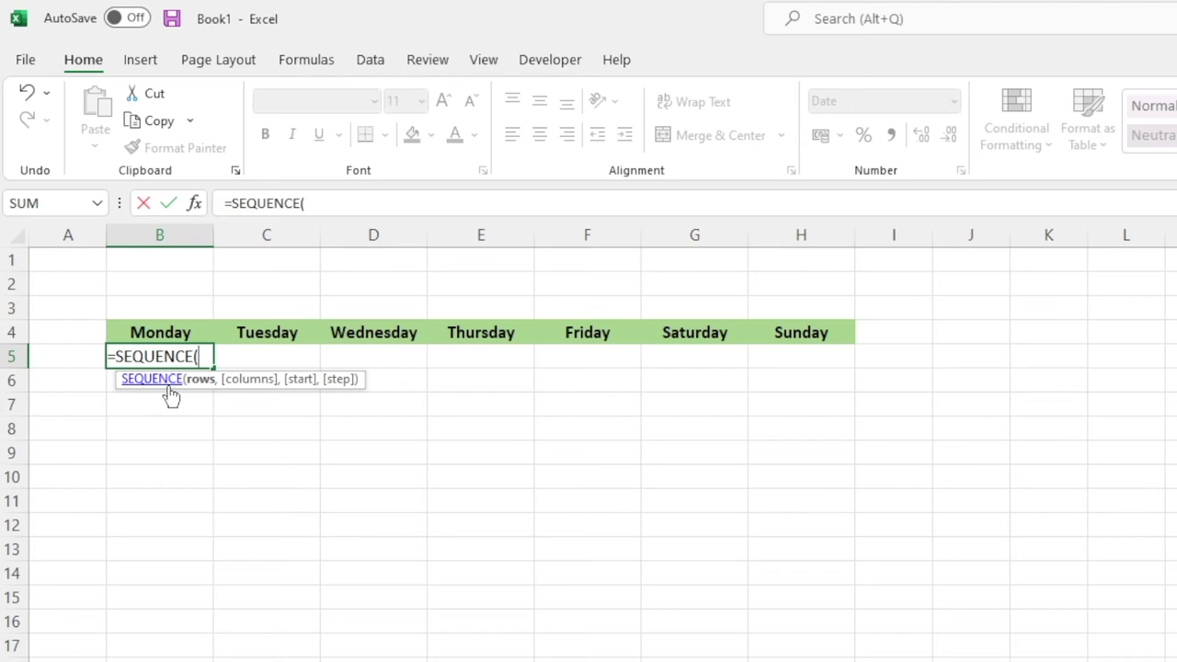
text(52)
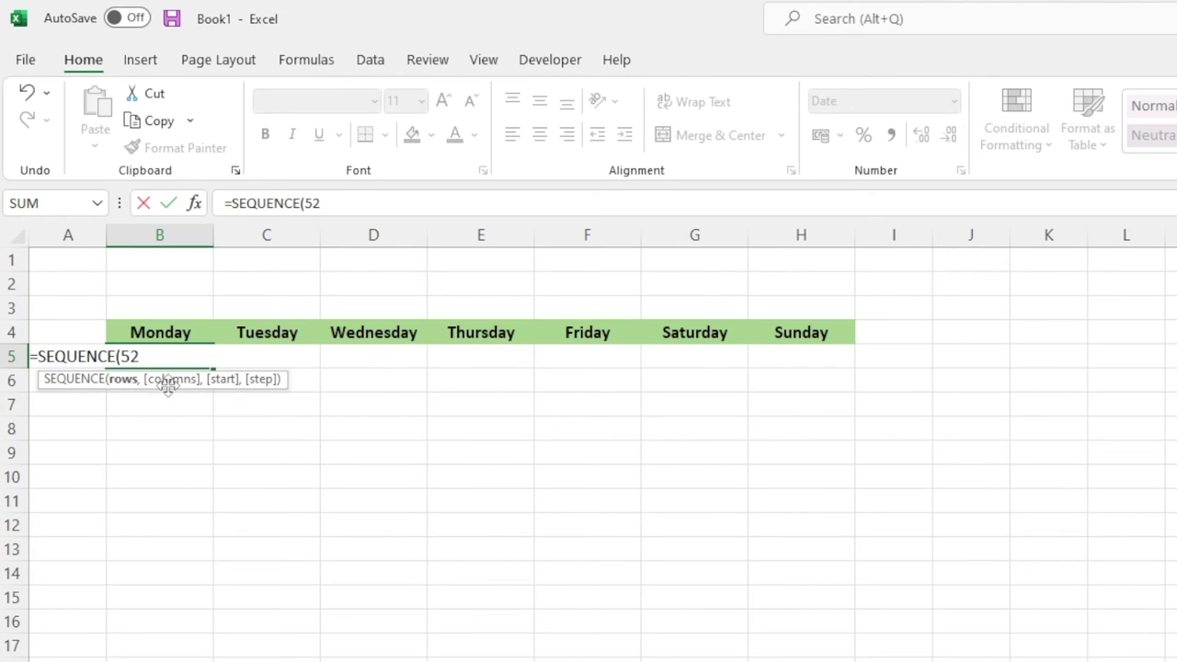
text(,)
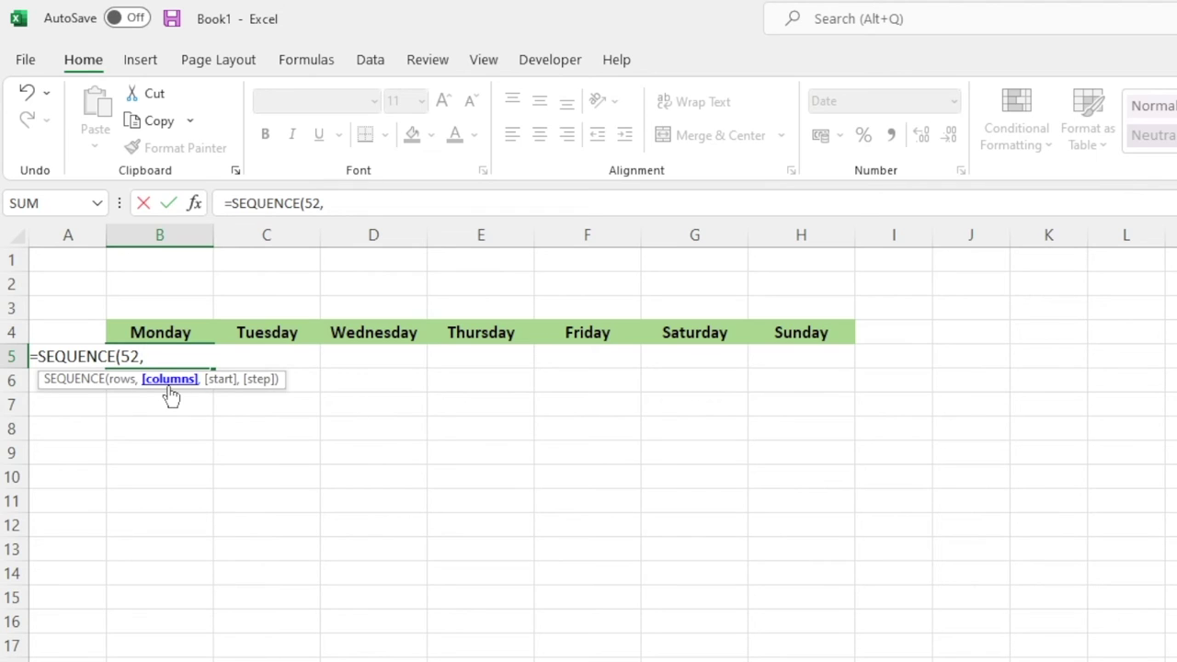
text(7,)
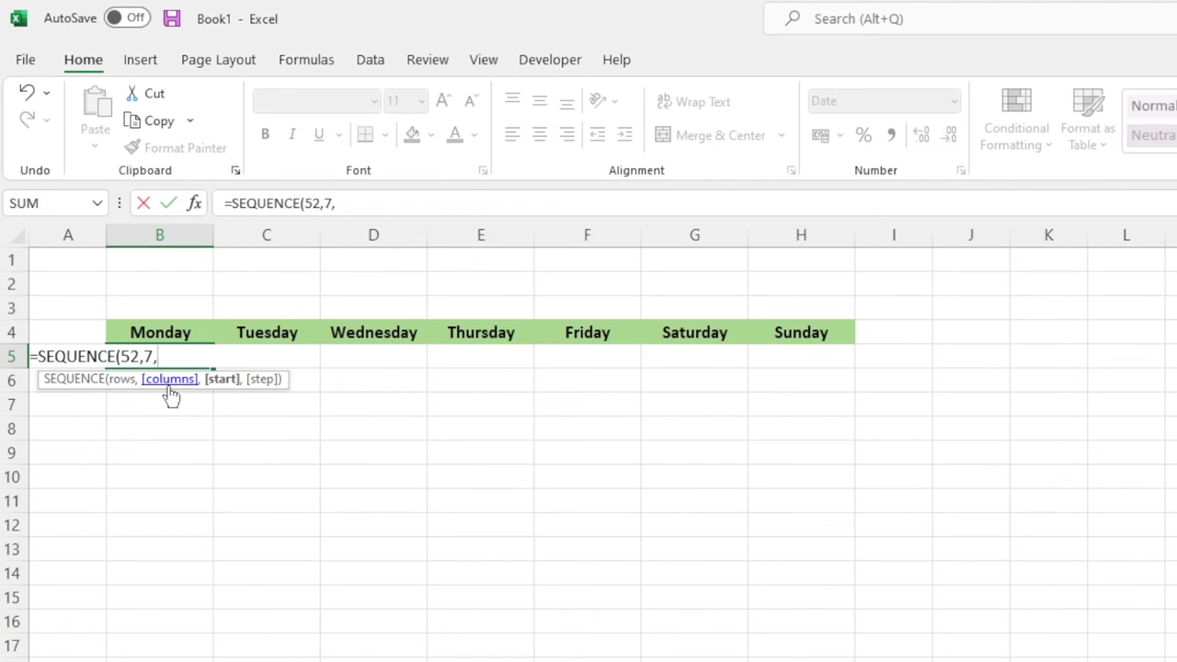
text("1/8/2022"))
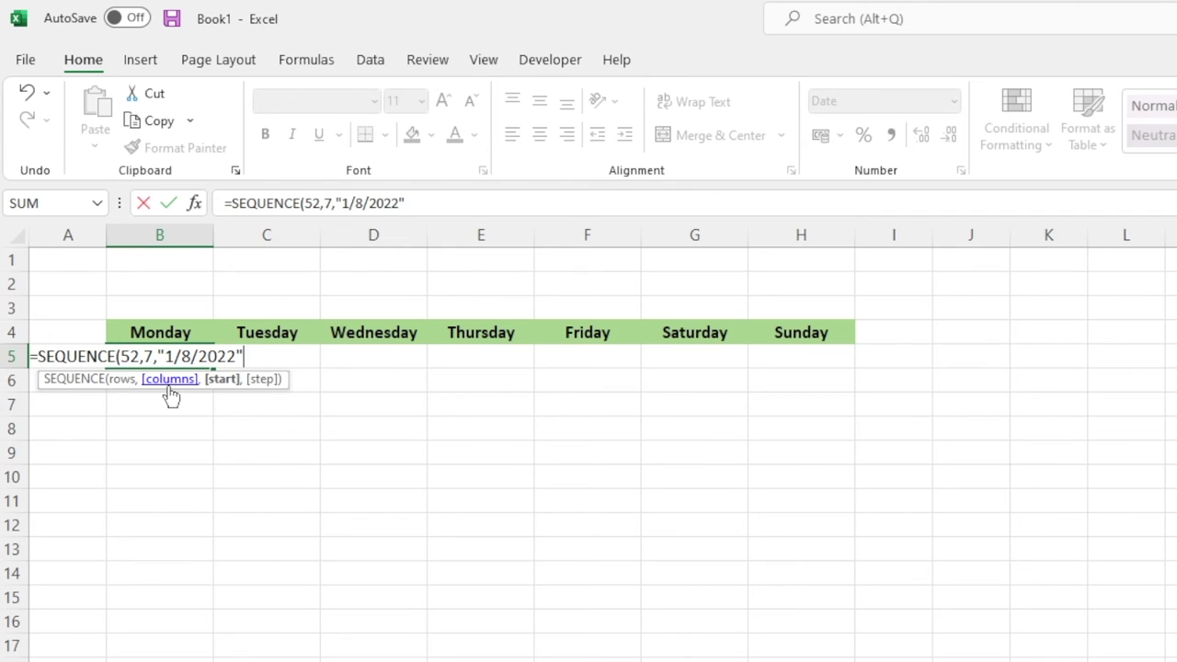
key(Return)
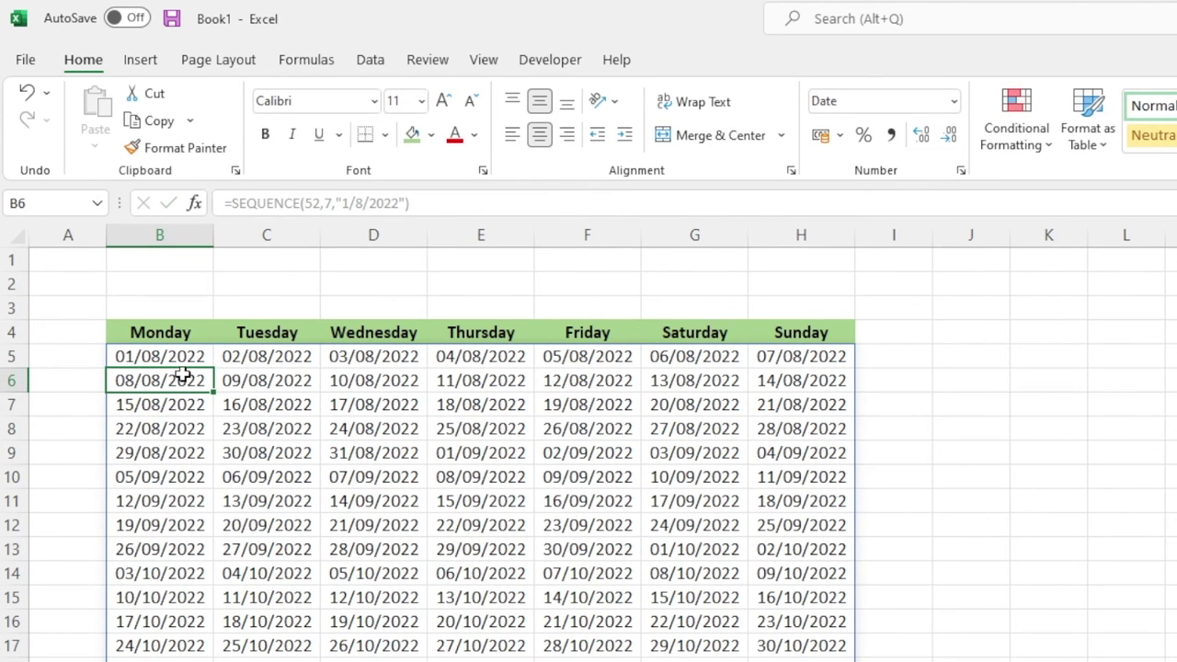
click(92, 431)
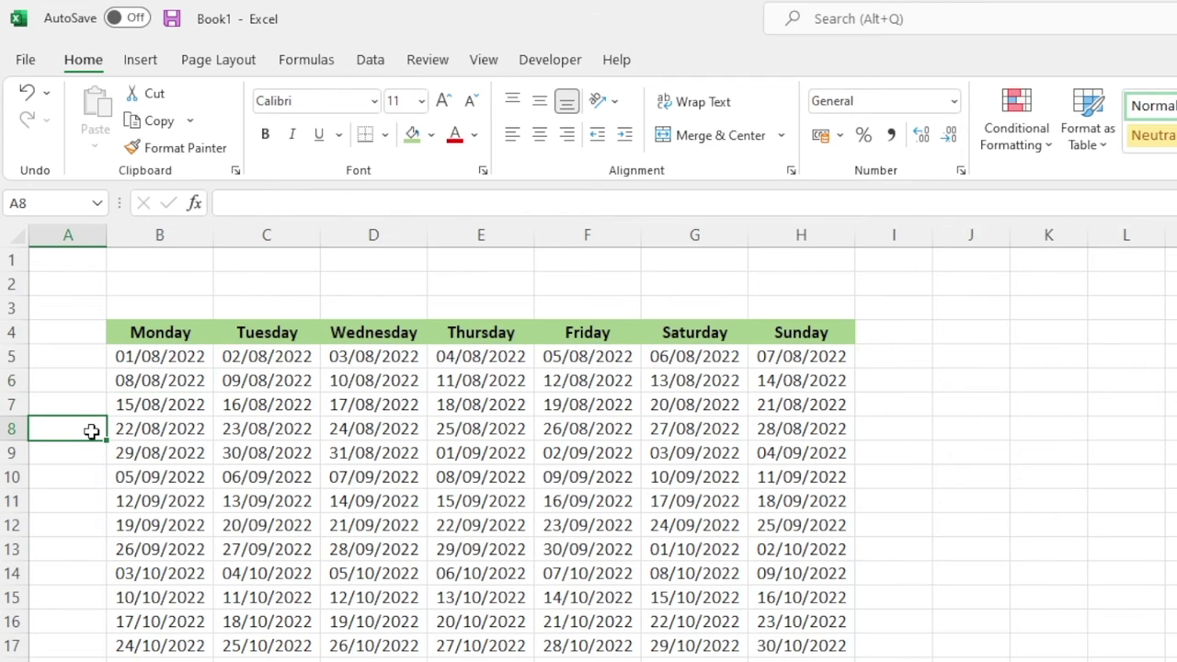
click(175, 359)
click(174, 381)
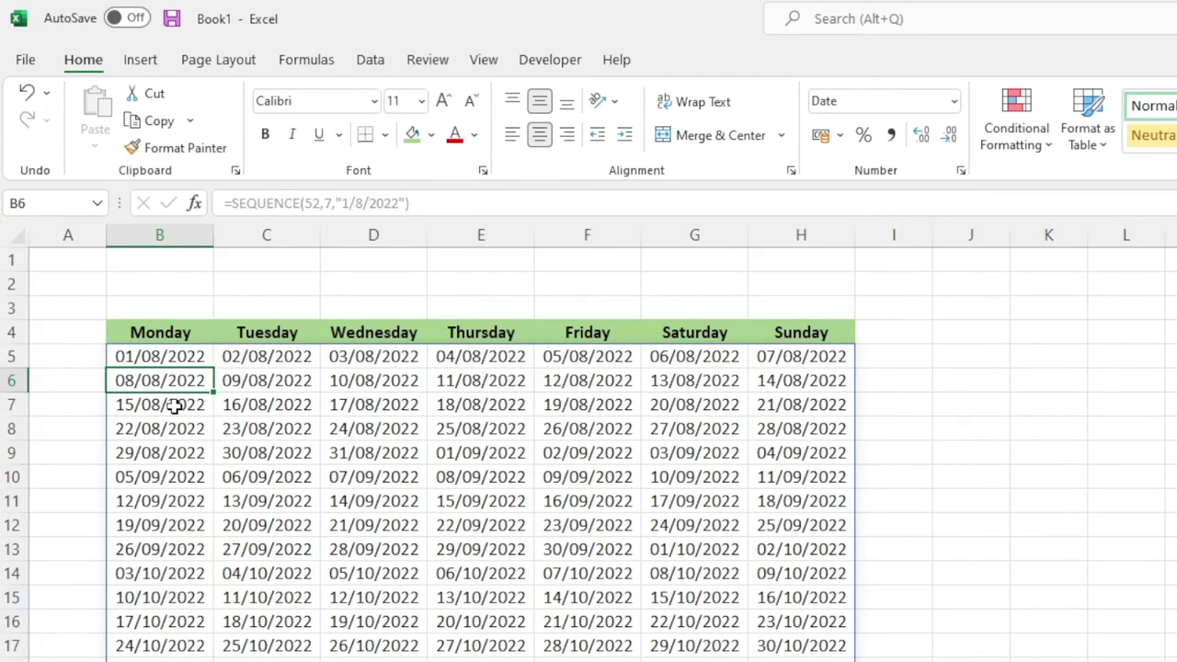
click(175, 407)
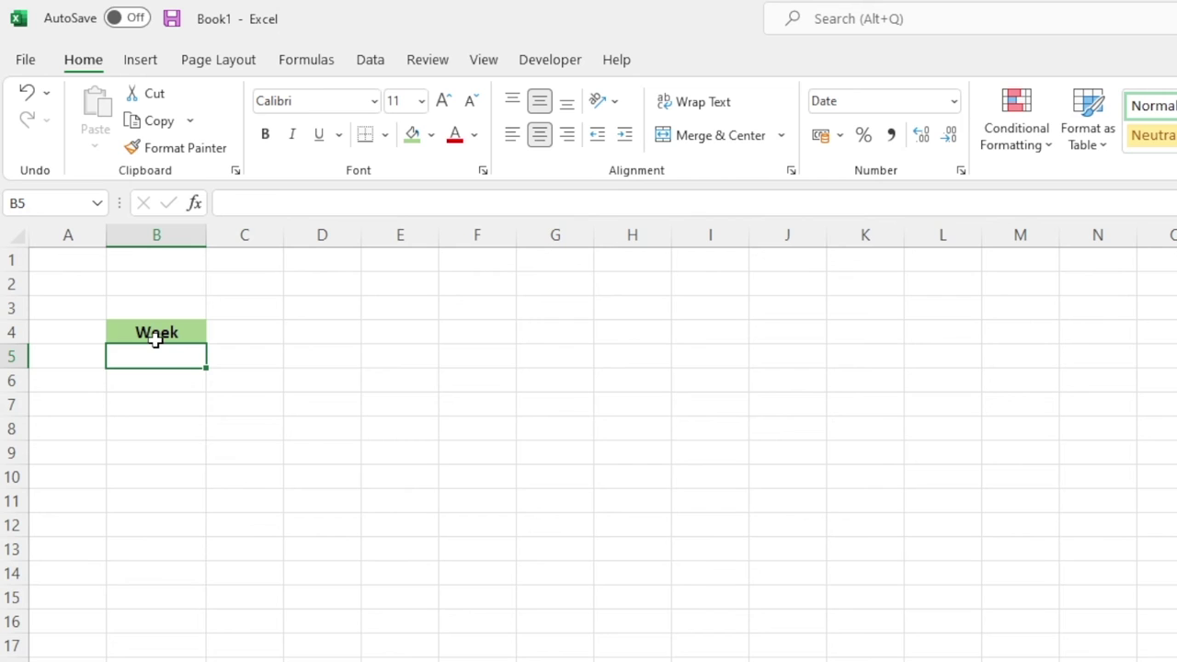
Enter =SEQUENCE(52,1,"1/8/2022",7) in cell B5 under the Week header to list 52 dates at seven-day intervals.
text(=se)
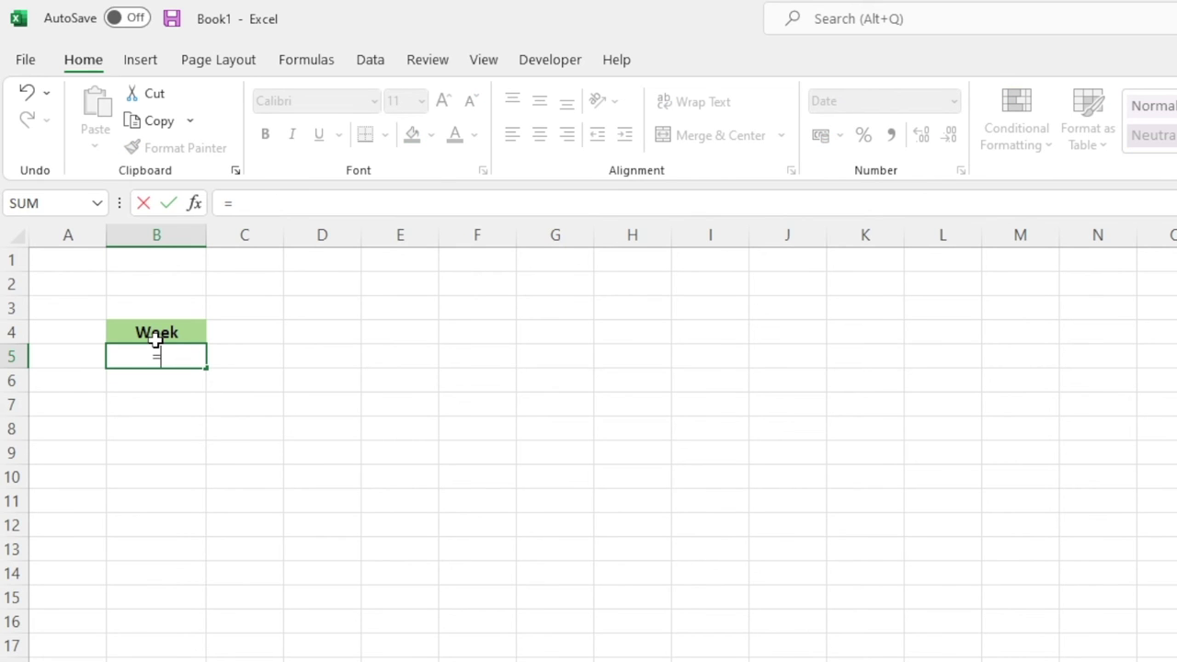
key(Down)
key(Down)
key(Down)
key(Down)
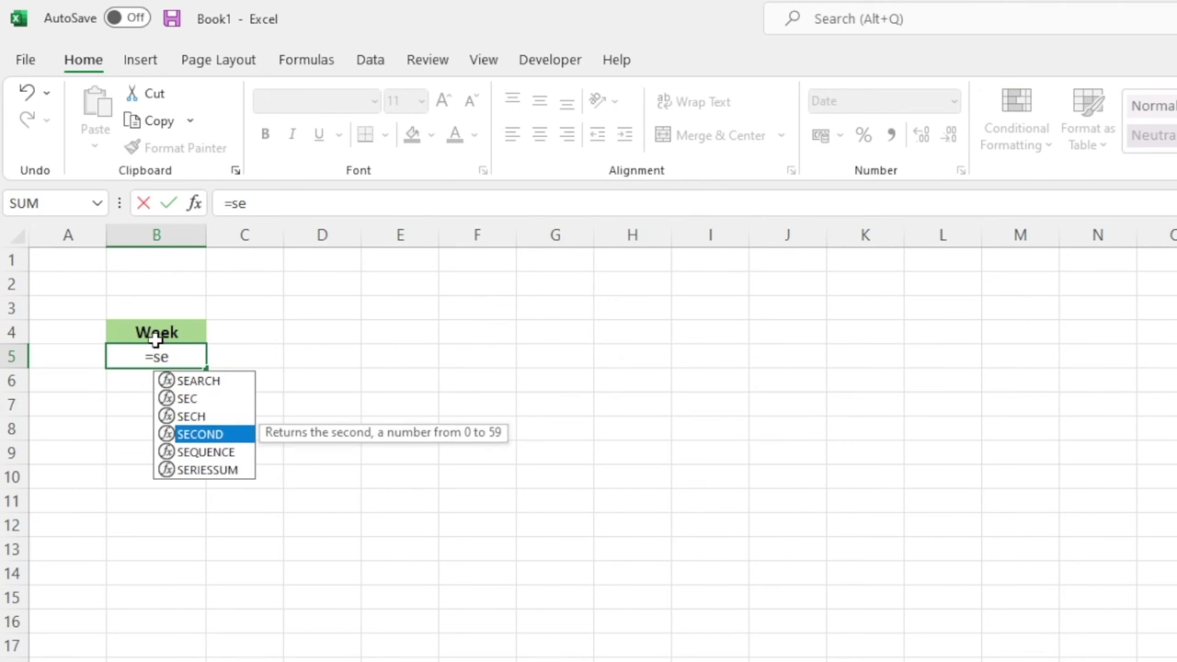
key(Tab)
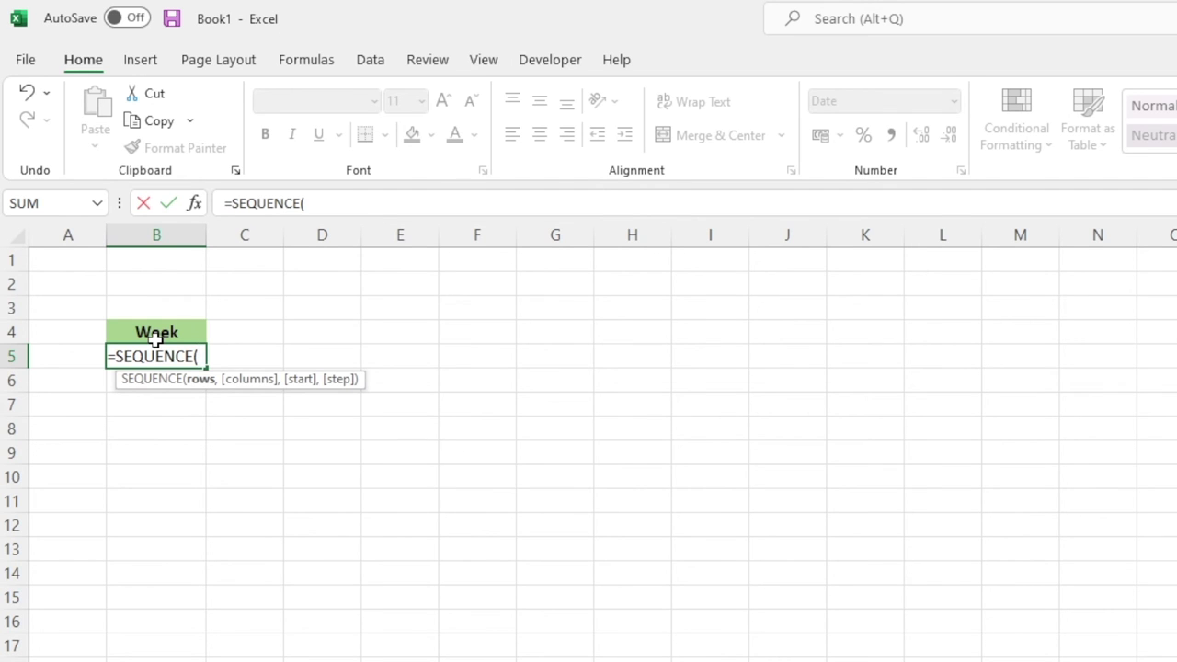
text(5)
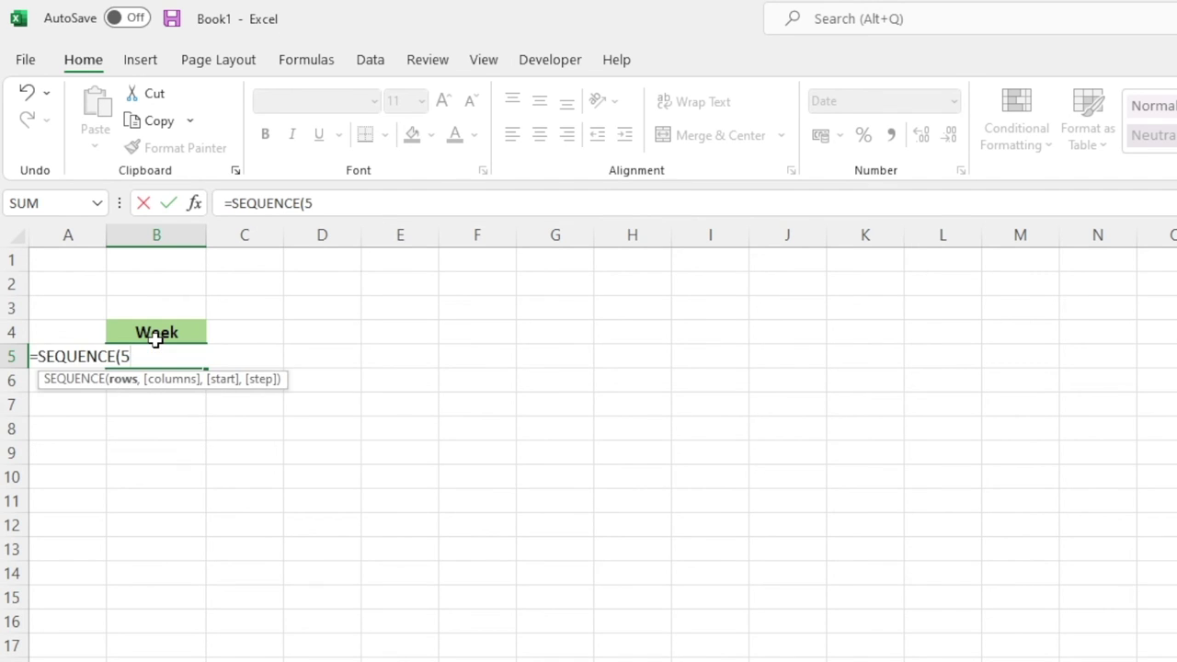
text(2,)
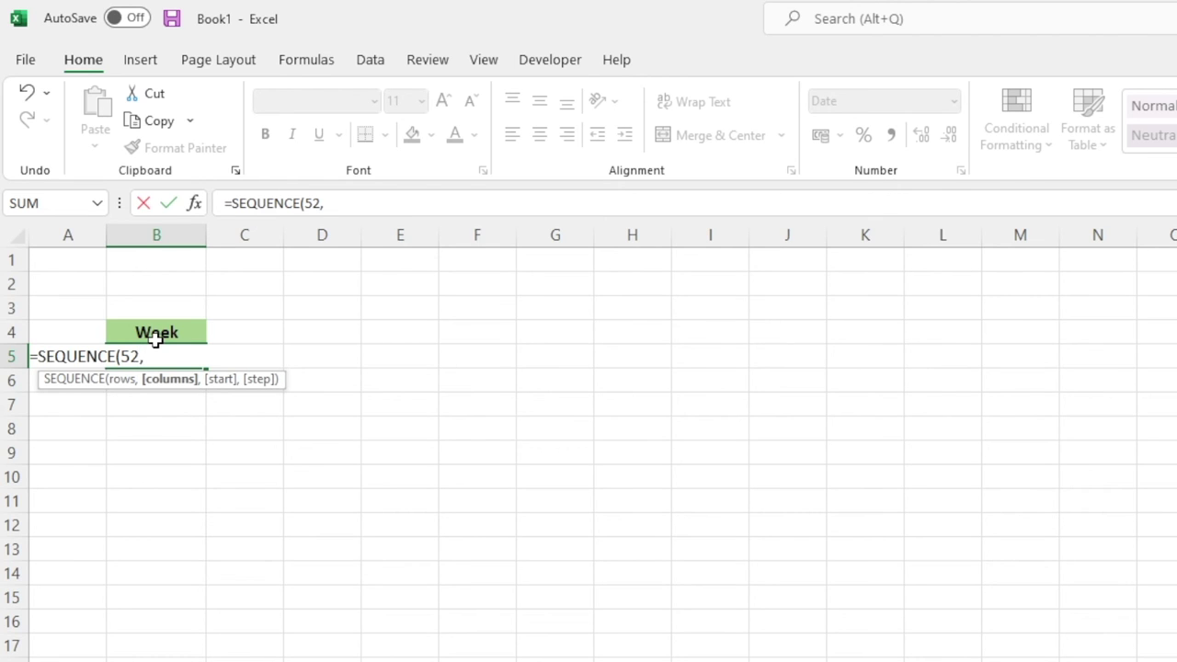
text(1,)
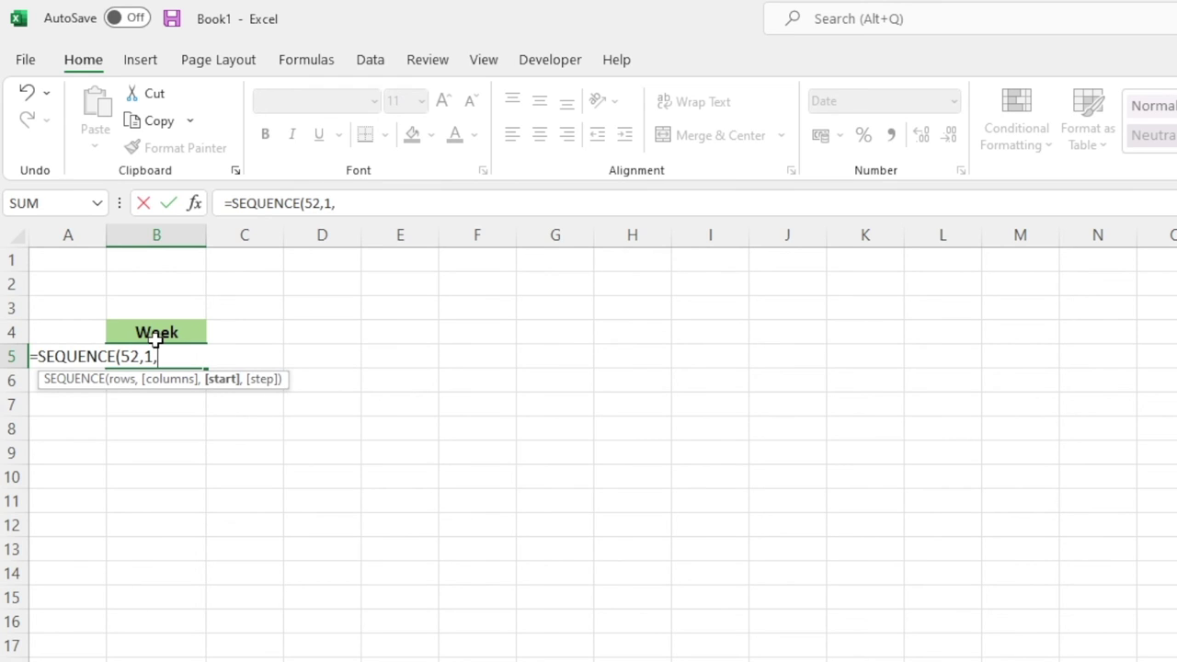
text("1/8/2022")
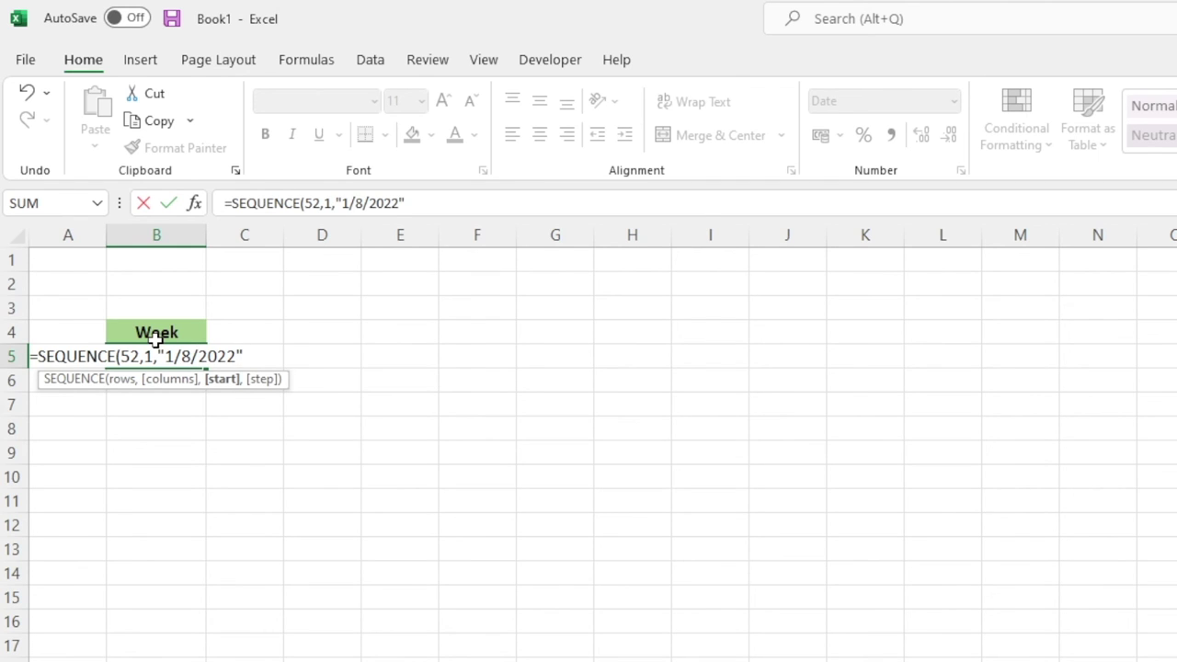
text(,)
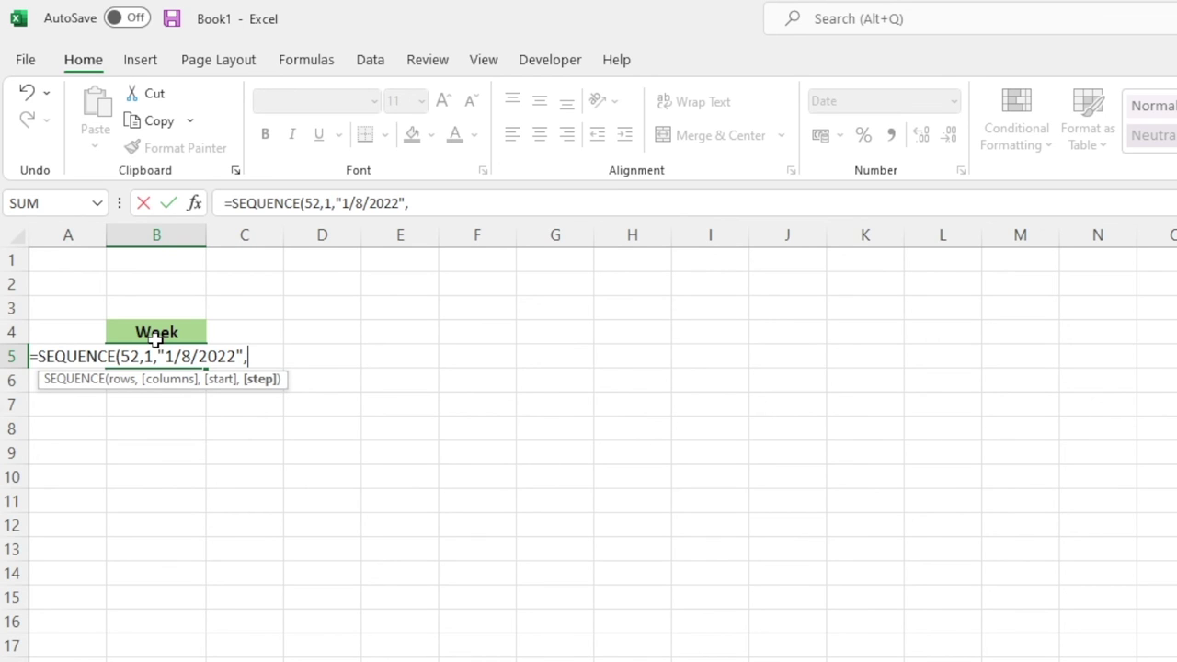
text(7)
text())
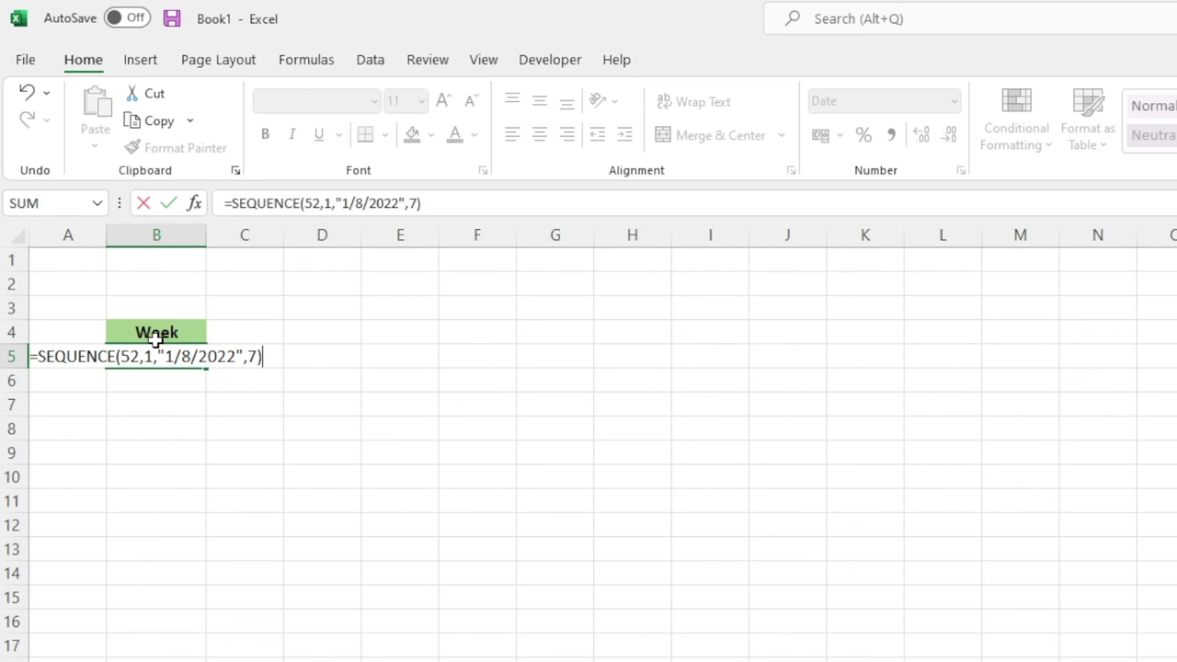
key(Return)
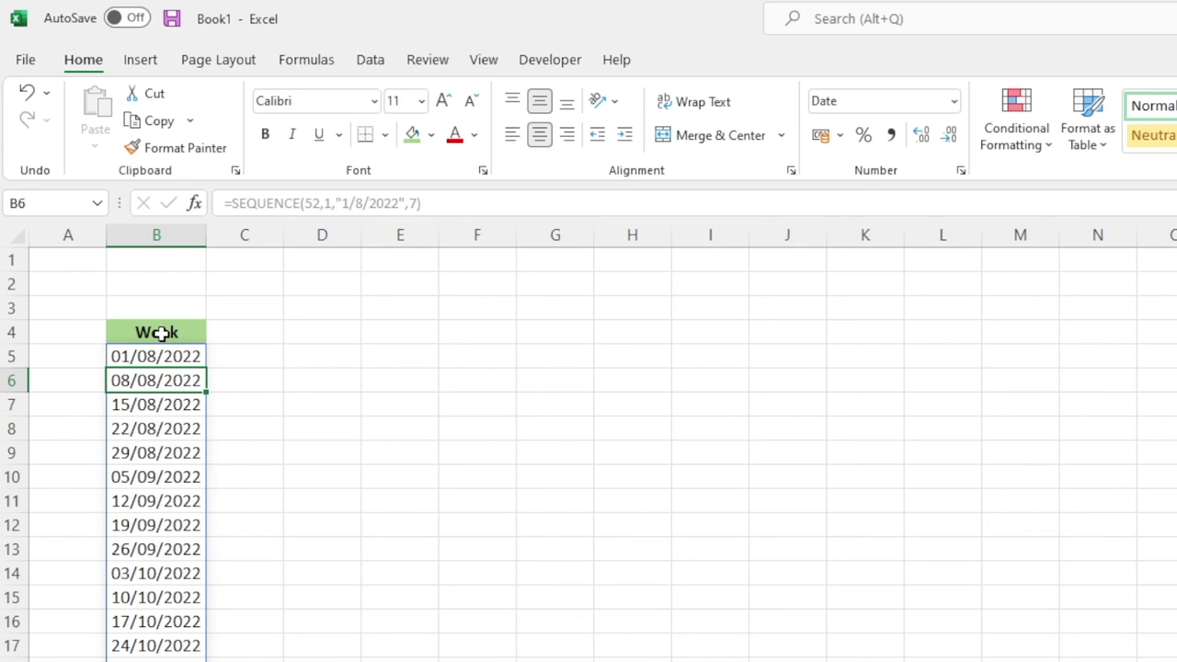
click(244, 423)
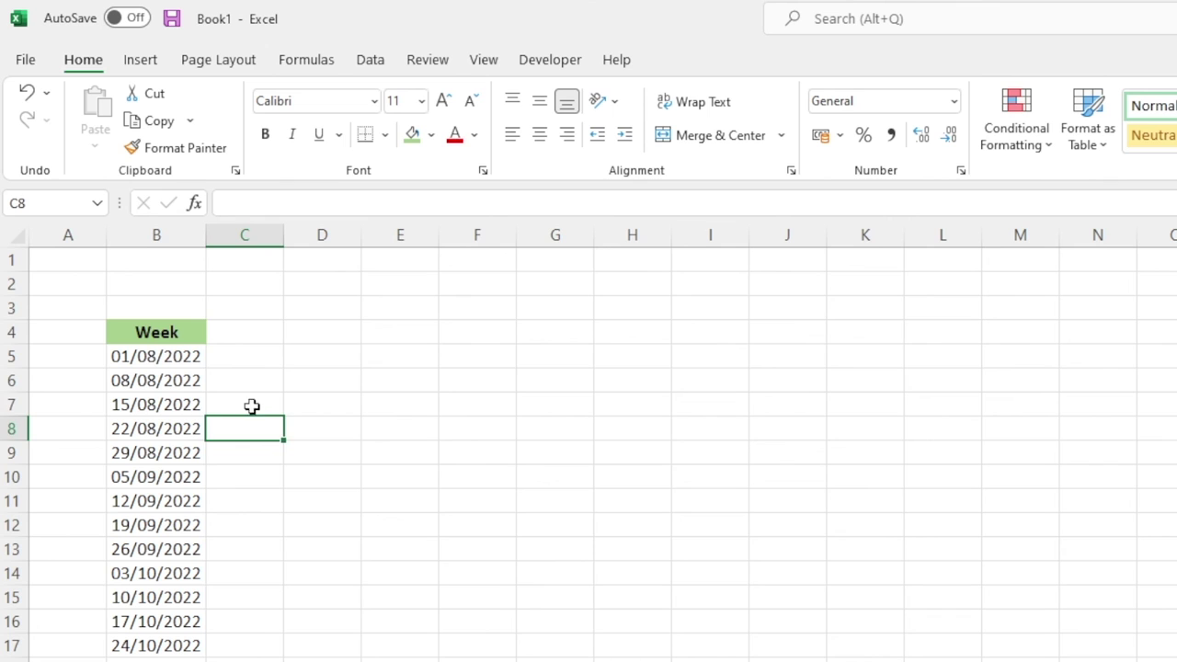
click(254, 404)
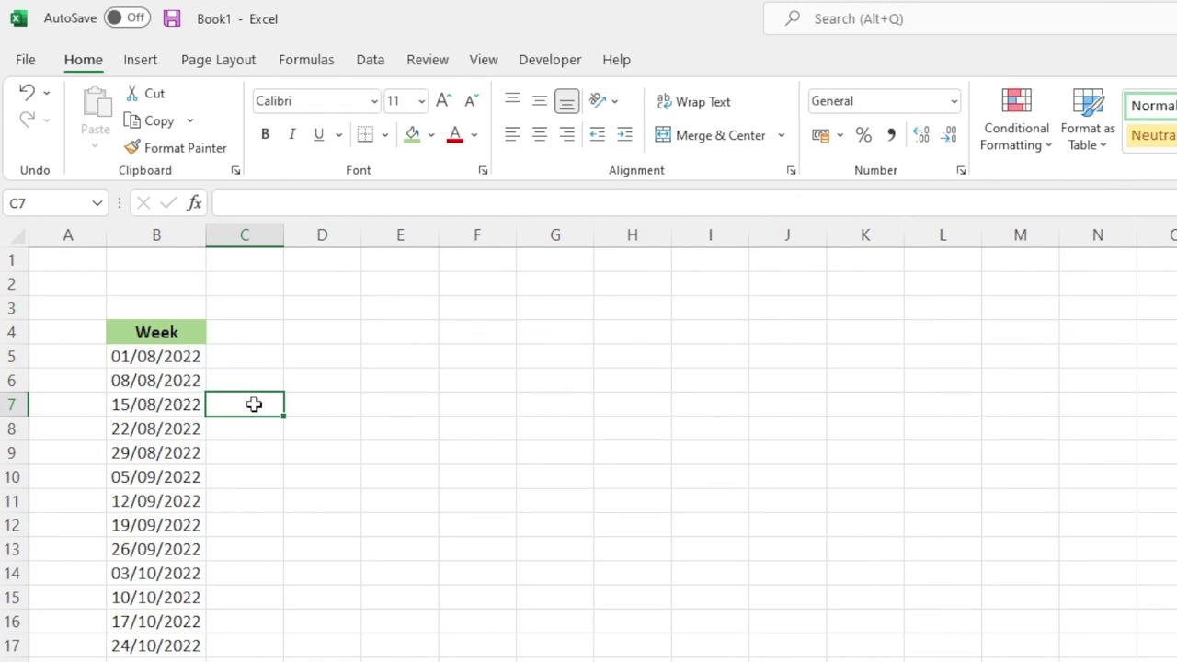